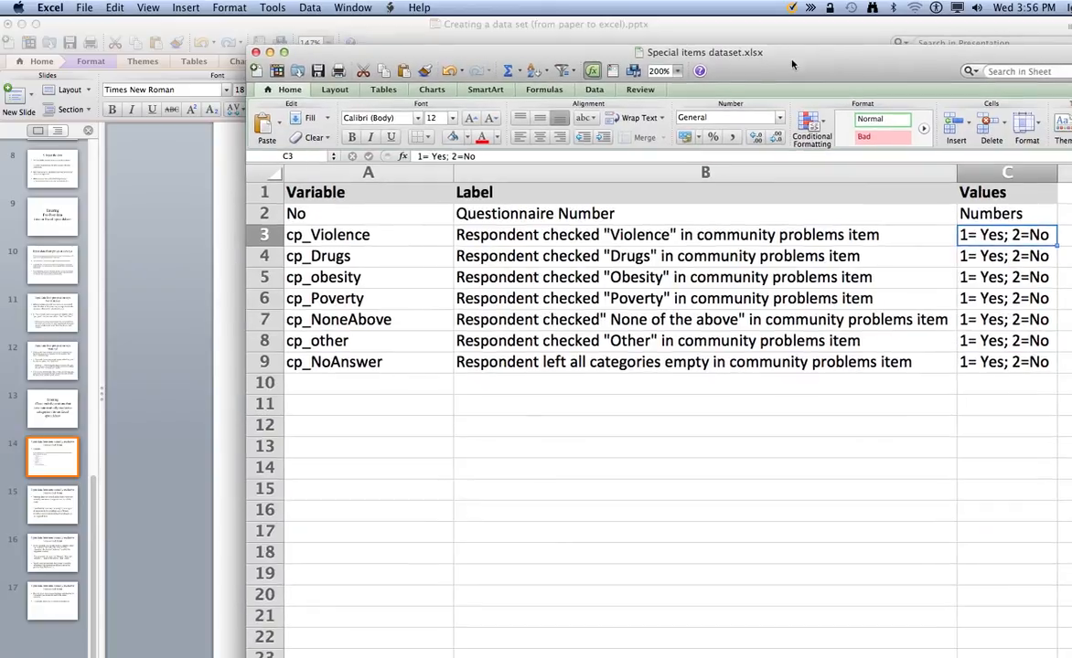
Step: Examine the community-problem variable names in the codebook, plus the label and values listed for cp_Violence
{"action": "left_click_drag", "start_coordinate": [374, 232], "coordinate": [389, 334]}
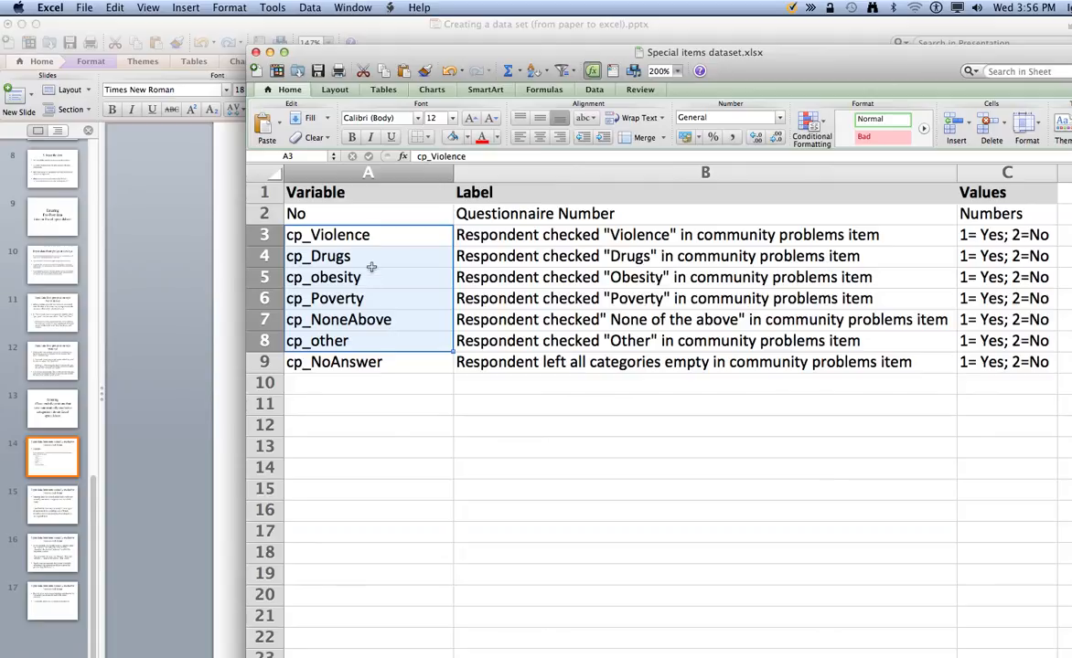
{"action": "left_click", "coordinate": [374, 235]}
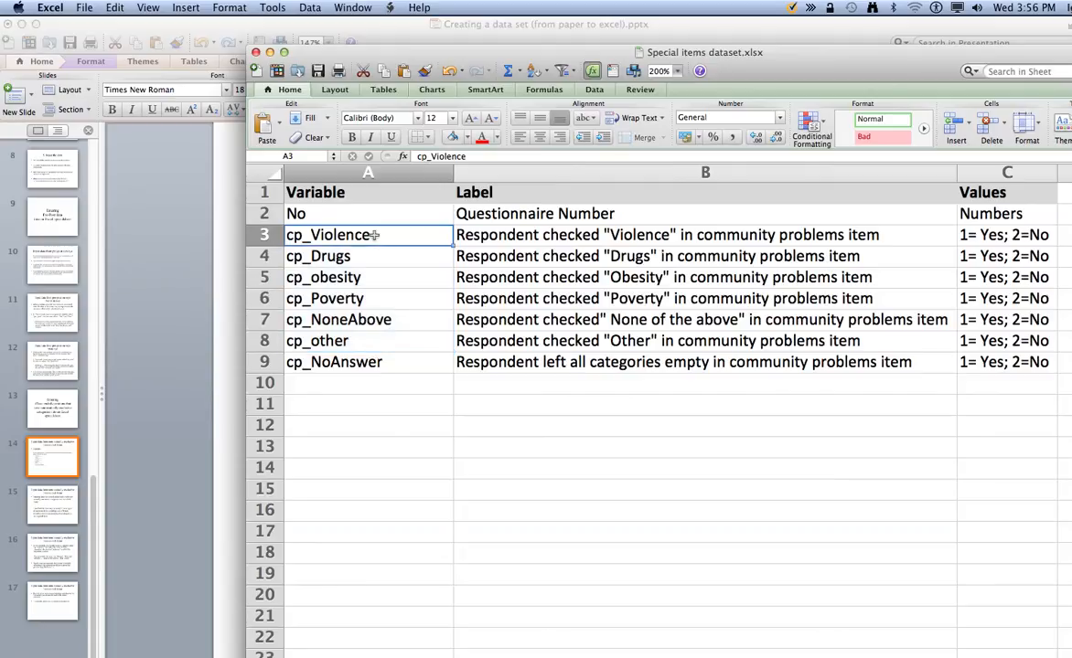
{"action": "left_click", "coordinate": [516, 235]}
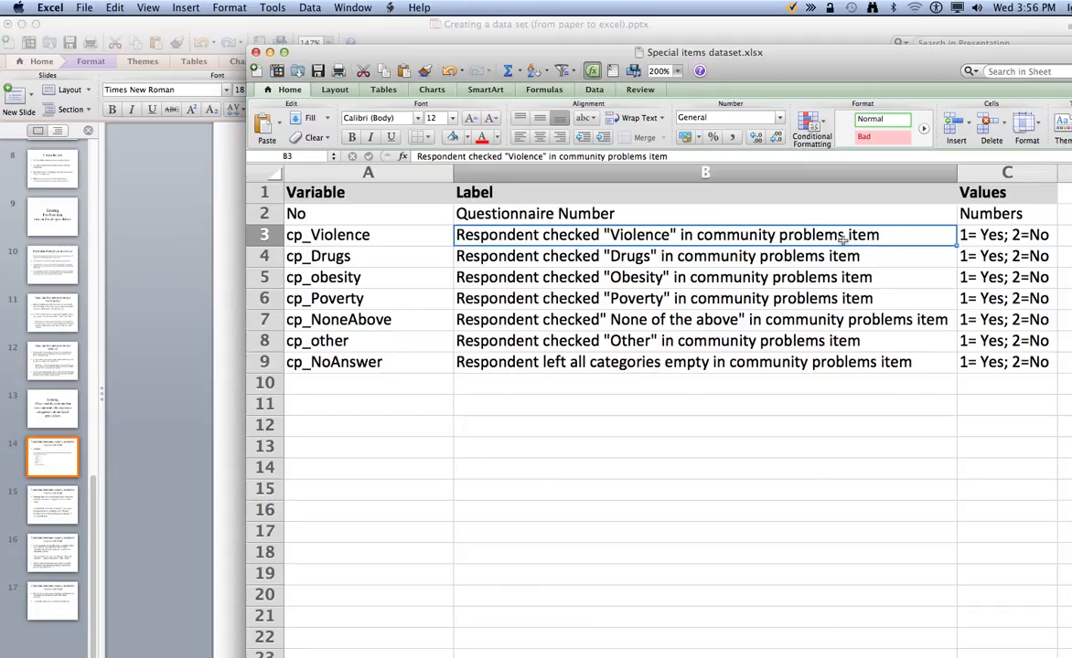
{"action": "left_click", "coordinate": [992, 235]}
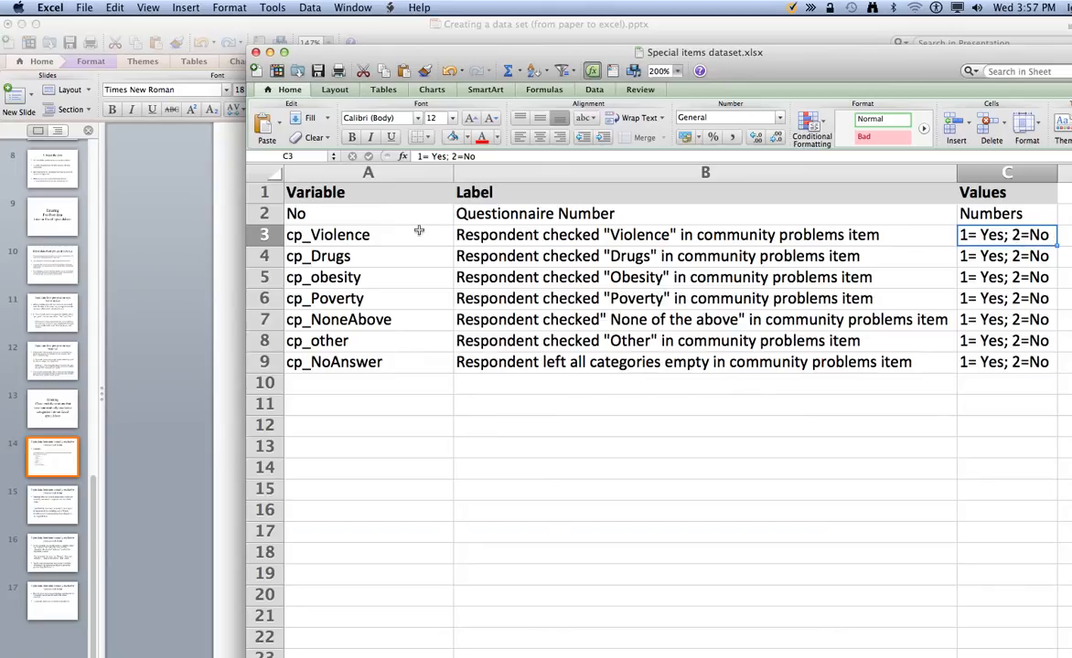
Step: Change the cp_Violence values to "1= Yes; 0=No" and fill that coding down through the cp_NoAnswer row
{"action": "double_click", "coordinate": [1022, 235]}
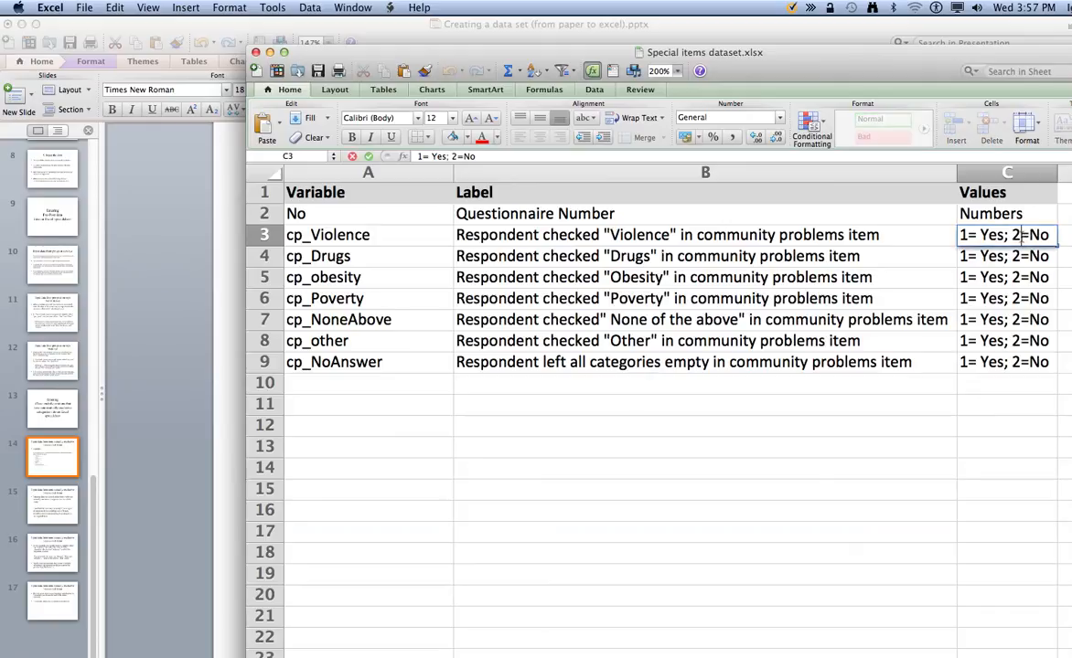
{"action": "key", "text": "BackSpace"}
{"action": "type", "text": "0"}
{"action": "key", "text": "Return"}
{"action": "left_click", "coordinate": [1024, 236]}
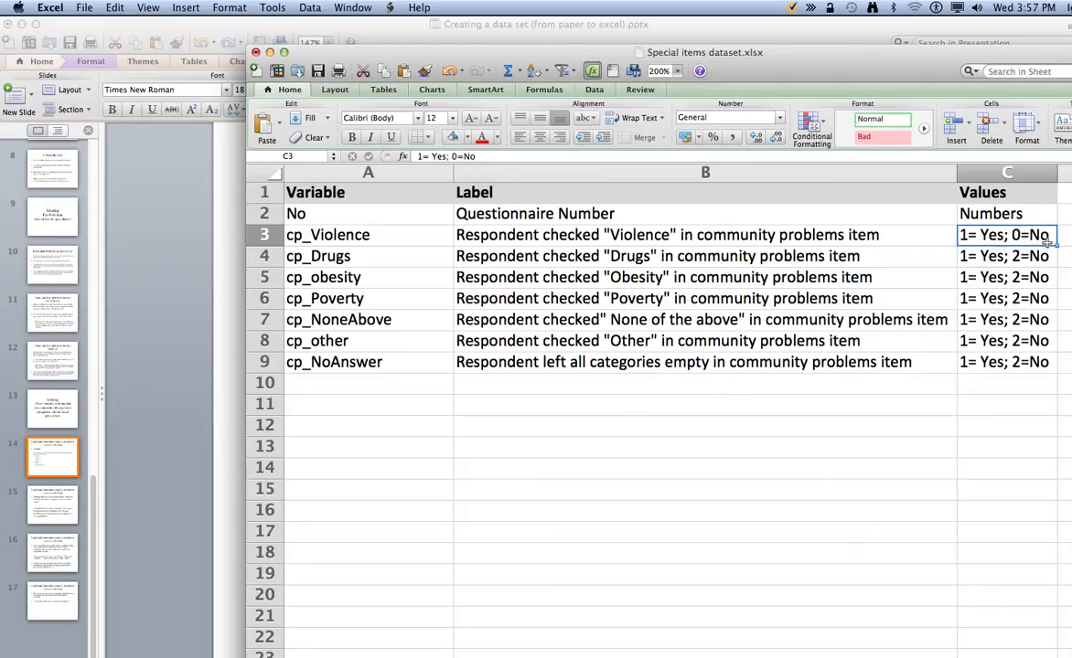
{"action": "left_click_drag", "start_coordinate": [1058, 249], "coordinate": [1051, 361]}
{"action": "left_click", "coordinate": [873, 402]}
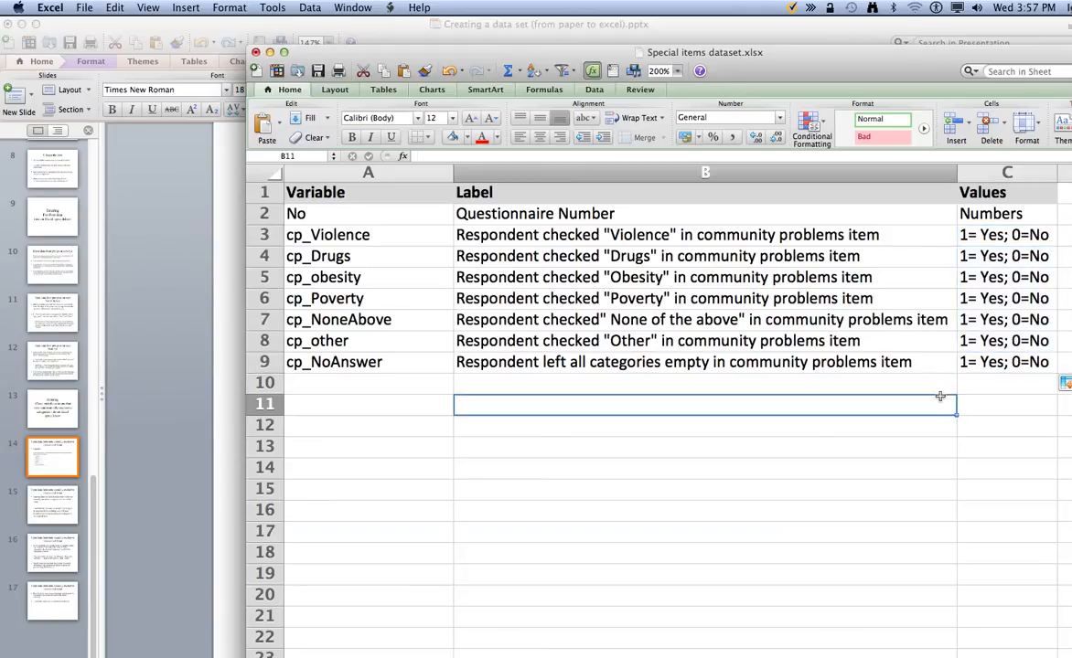
Step: Open the data entry sheet and review its column headings from cp_Violence through cp_NoAnswer against the codebook variables
{"action": "left_click", "coordinate": [323, 213]}
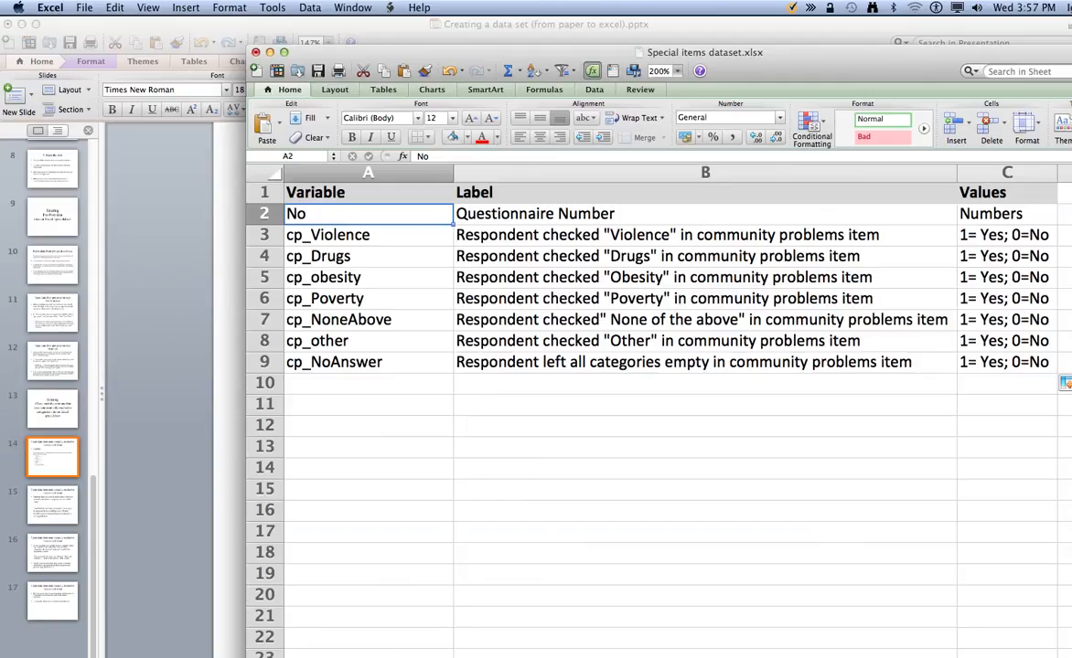
{"action": "key", "text": "ctrl+Page_Up"}
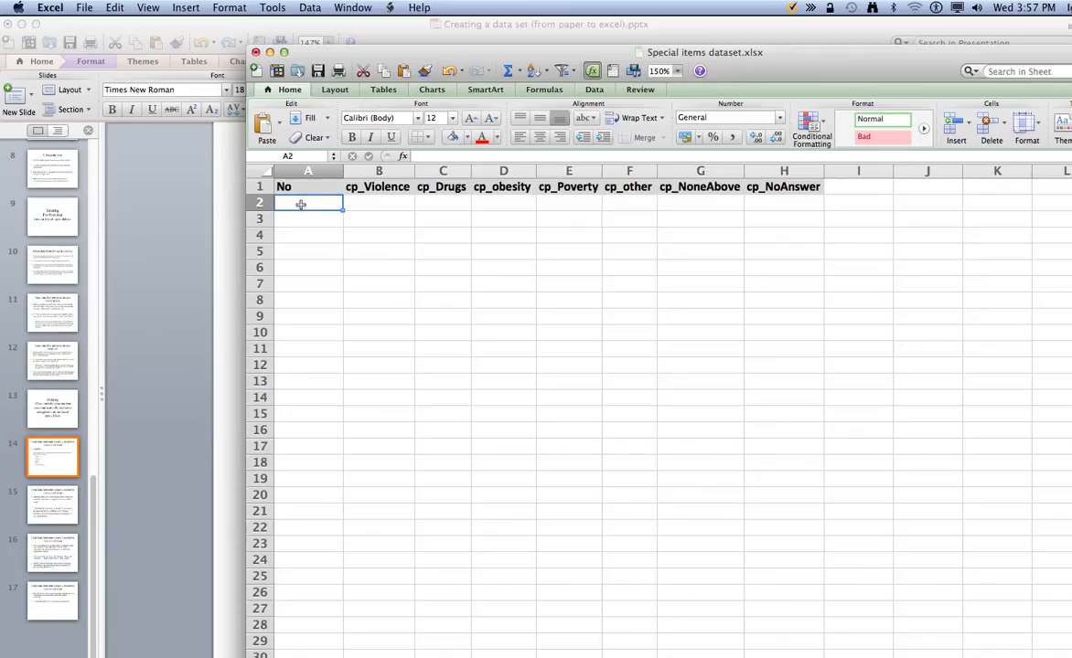
{"action": "left_click_drag", "start_coordinate": [384, 186], "coordinate": [366, 205]}
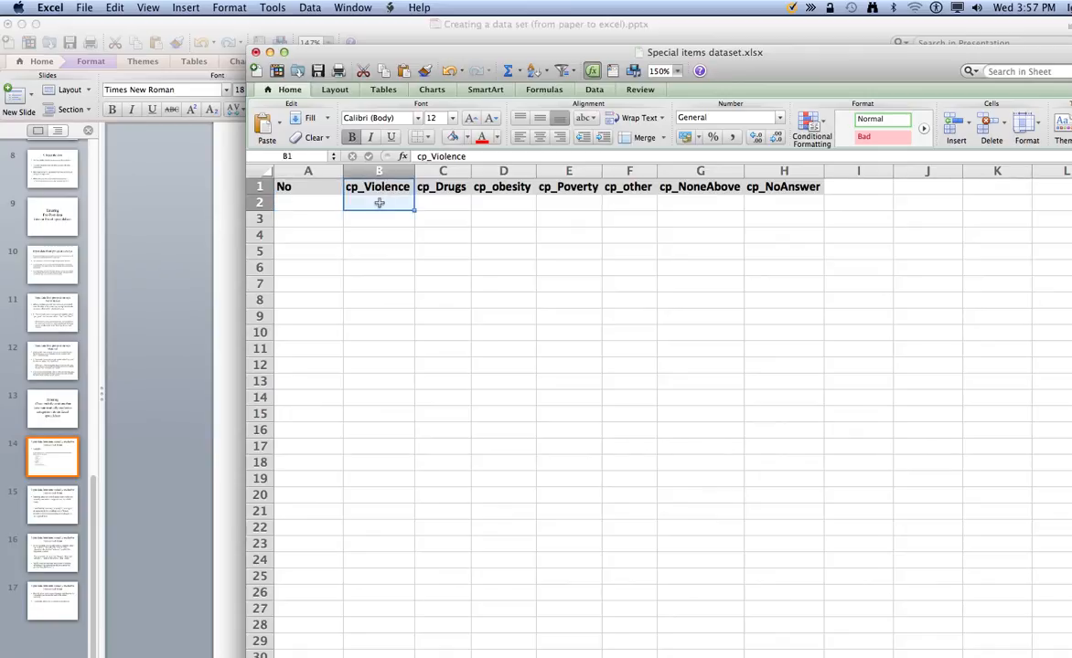
{"action": "left_click", "coordinate": [366, 203]}
{"action": "left_click", "coordinate": [442, 186]}
{"action": "left_click", "coordinate": [494, 187]}
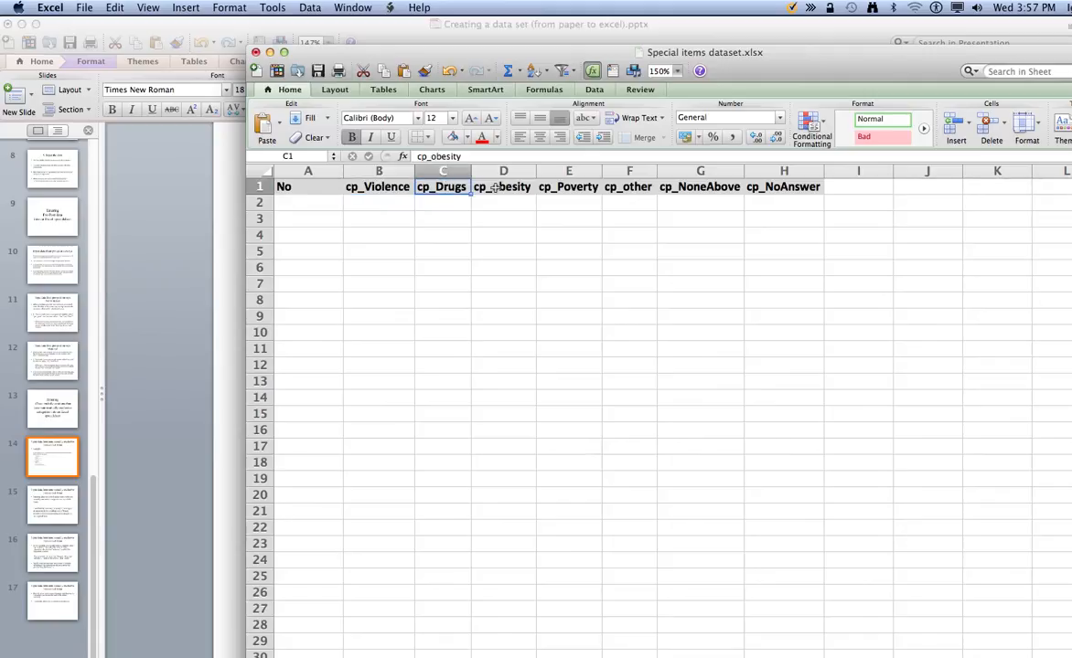
{"action": "left_click", "coordinate": [568, 186]}
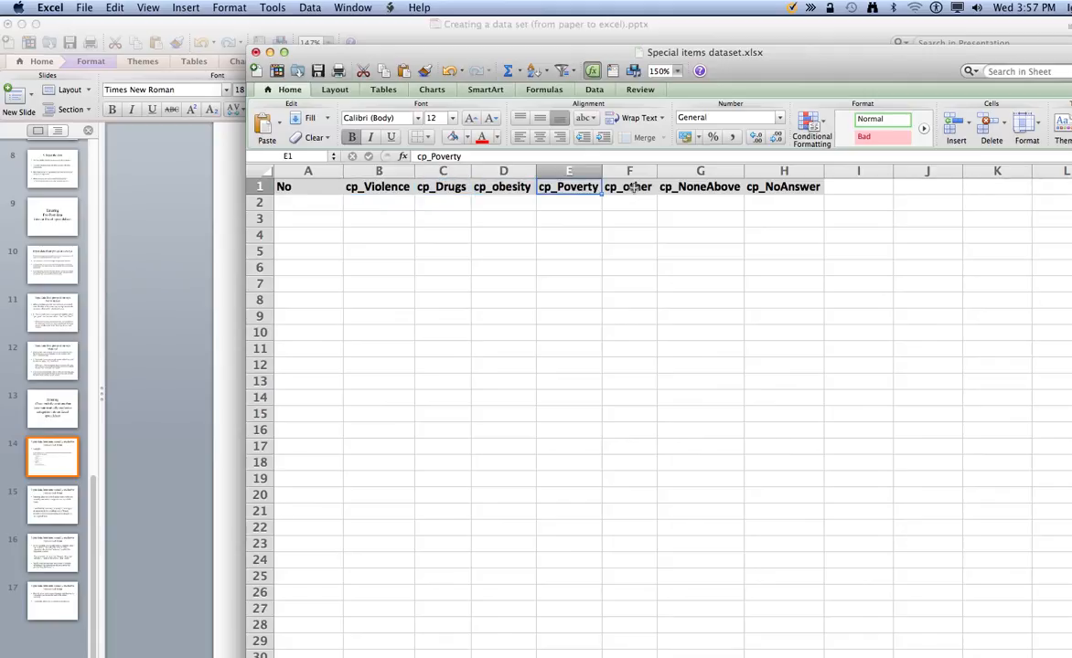
{"action": "left_click", "coordinate": [631, 186]}
{"action": "left_click", "coordinate": [699, 187]}
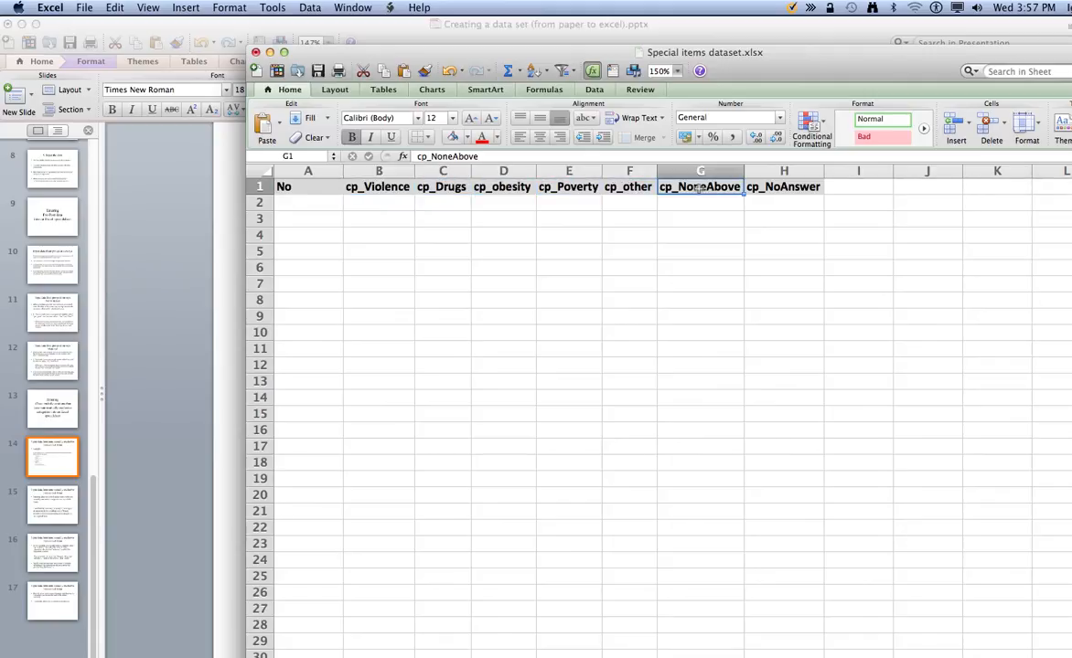
{"action": "left_click", "coordinate": [773, 187]}
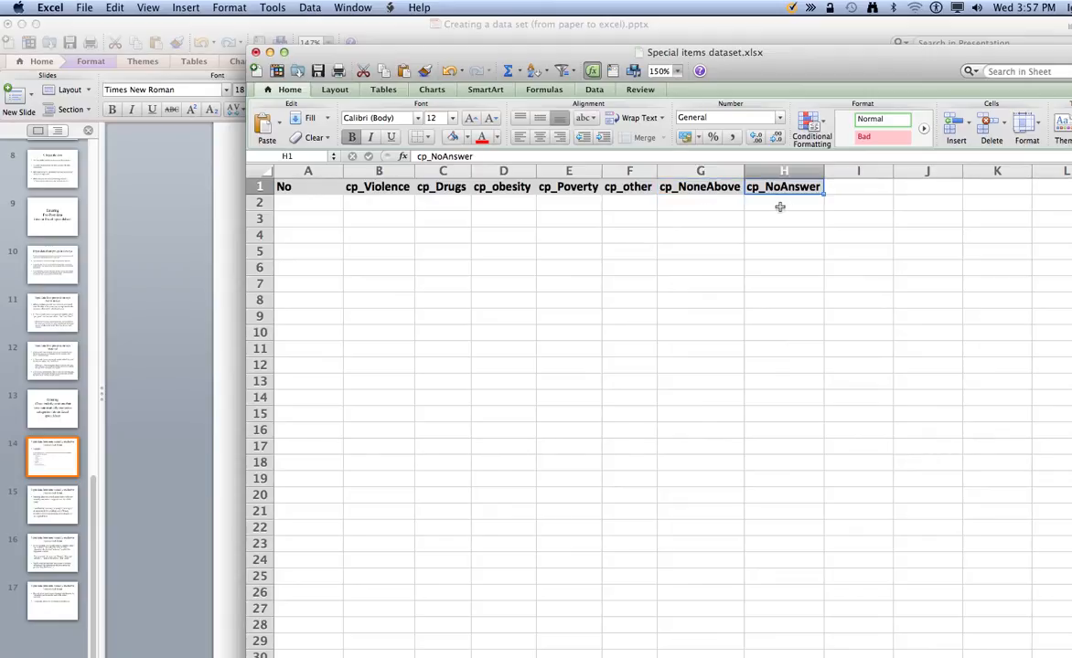
Step: Switch to the PowerPoint slide and examine the social problems question, focusing on the Violence answer option
{"action": "left_click", "coordinate": [231, 287]}
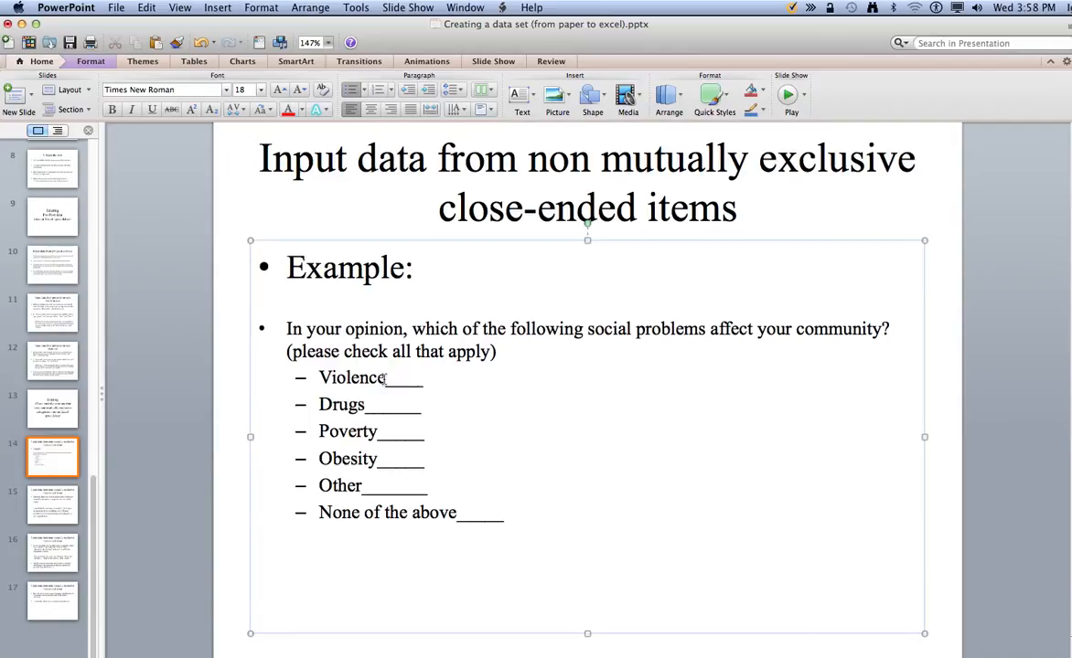
{"action": "left_click_drag", "start_coordinate": [319, 377], "coordinate": [408, 380]}
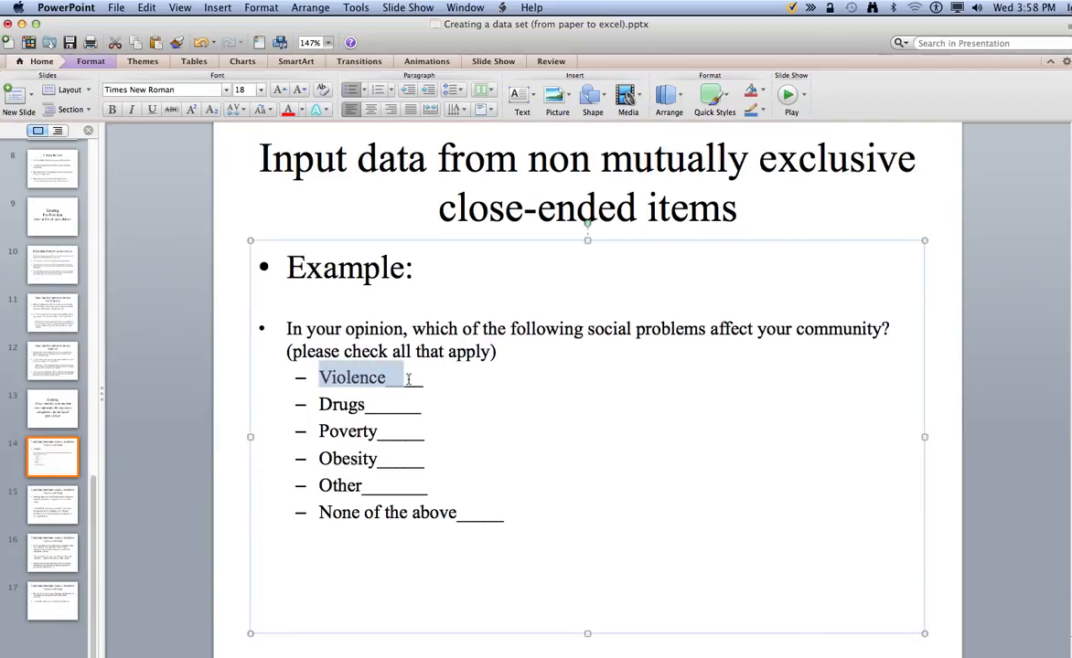
{"action": "left_click", "coordinate": [388, 382]}
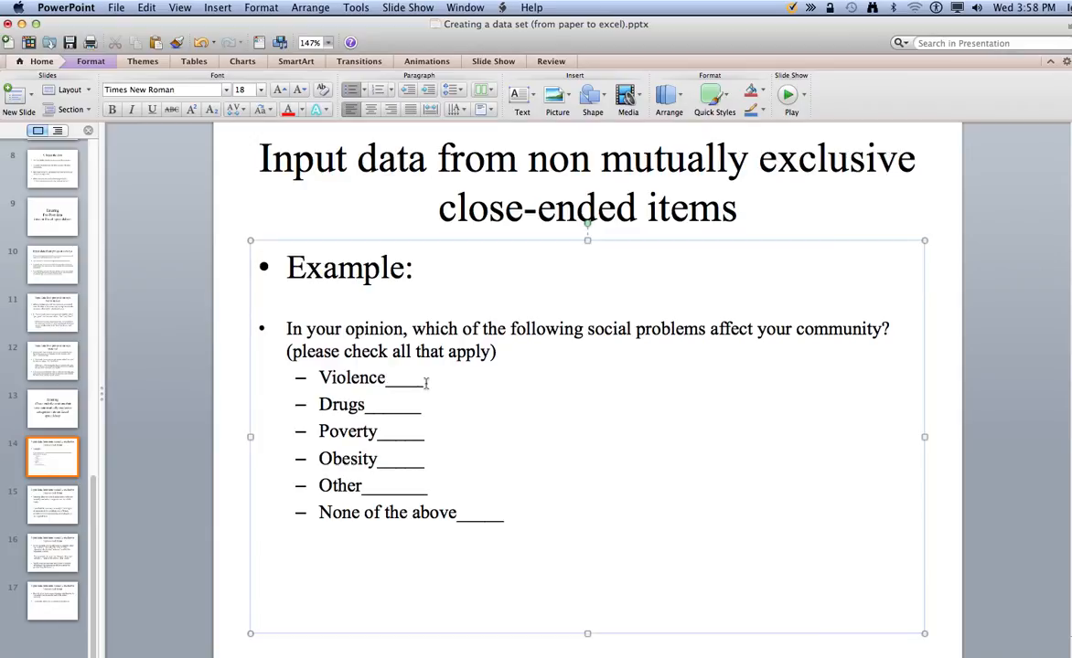
{"action": "left_click_drag", "start_coordinate": [424, 377], "coordinate": [341, 381]}
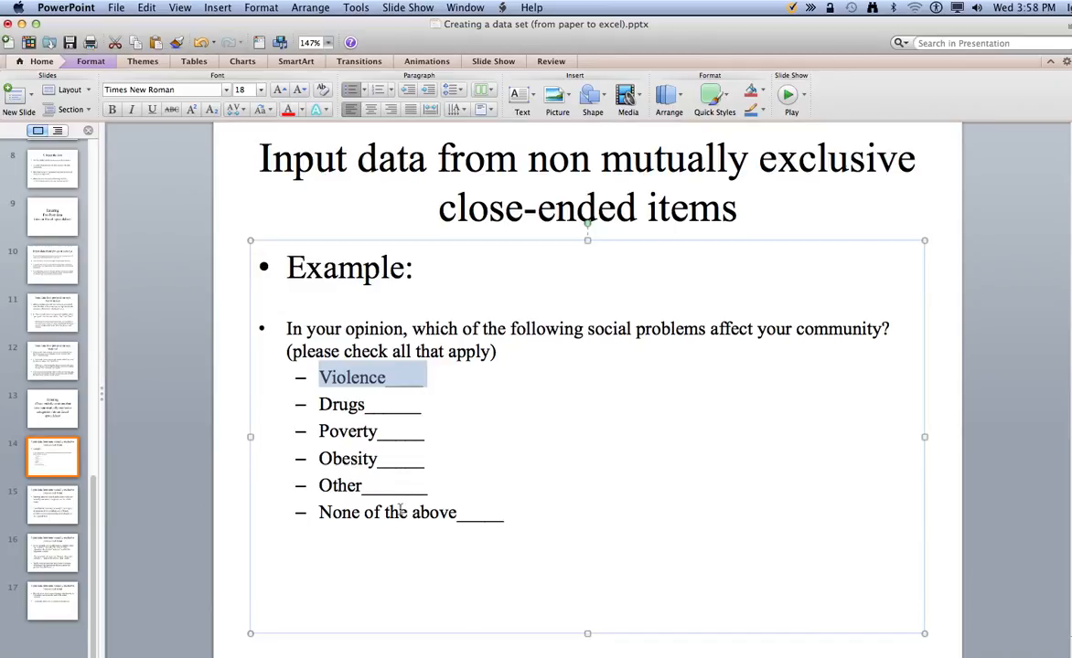
{"action": "left_click", "coordinate": [399, 538]}
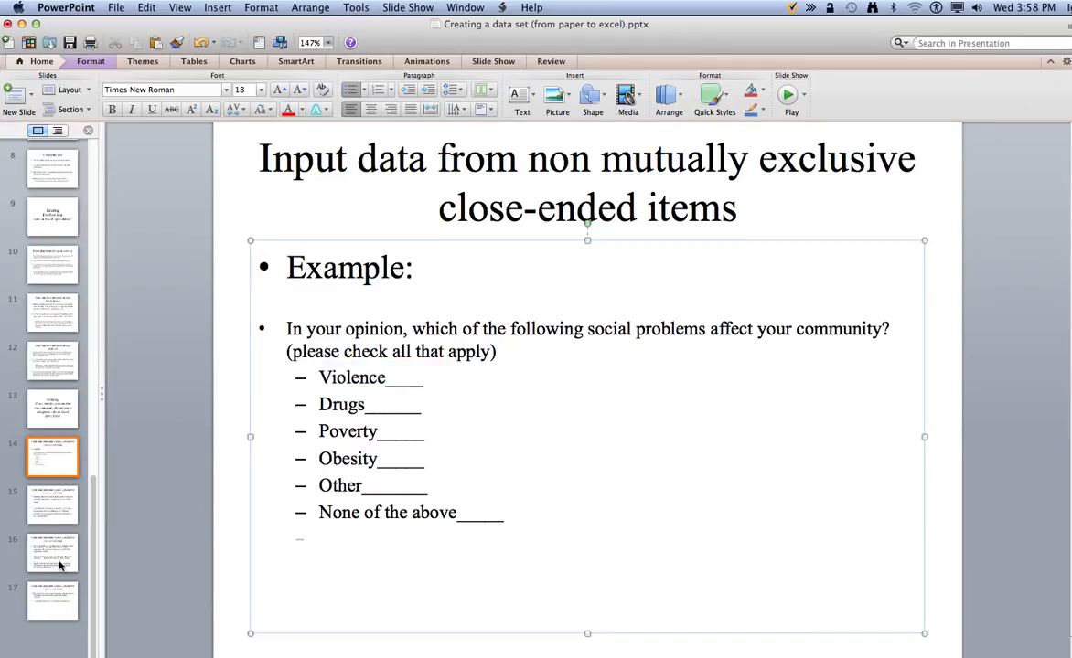
Step: Switch back to the Excel data sheet and enter 1 for cp_Violence in row 2
{"action": "left_click", "coordinate": [684, 656]}
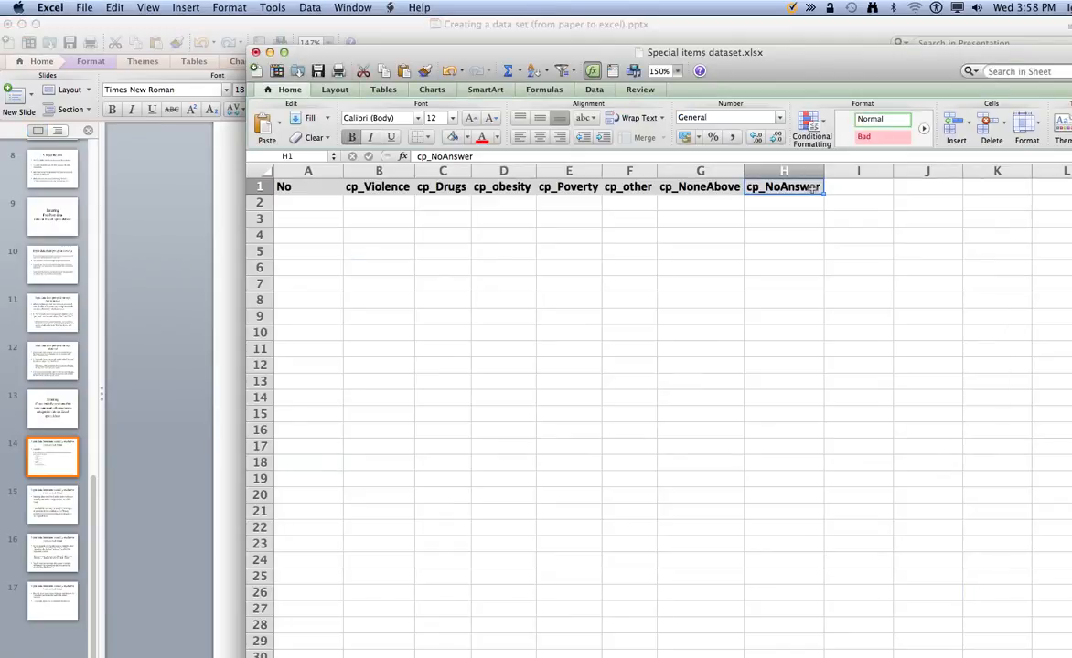
{"action": "left_click", "coordinate": [398, 203]}
{"action": "left_click", "coordinate": [430, 221]}
{"action": "left_click", "coordinate": [389, 204]}
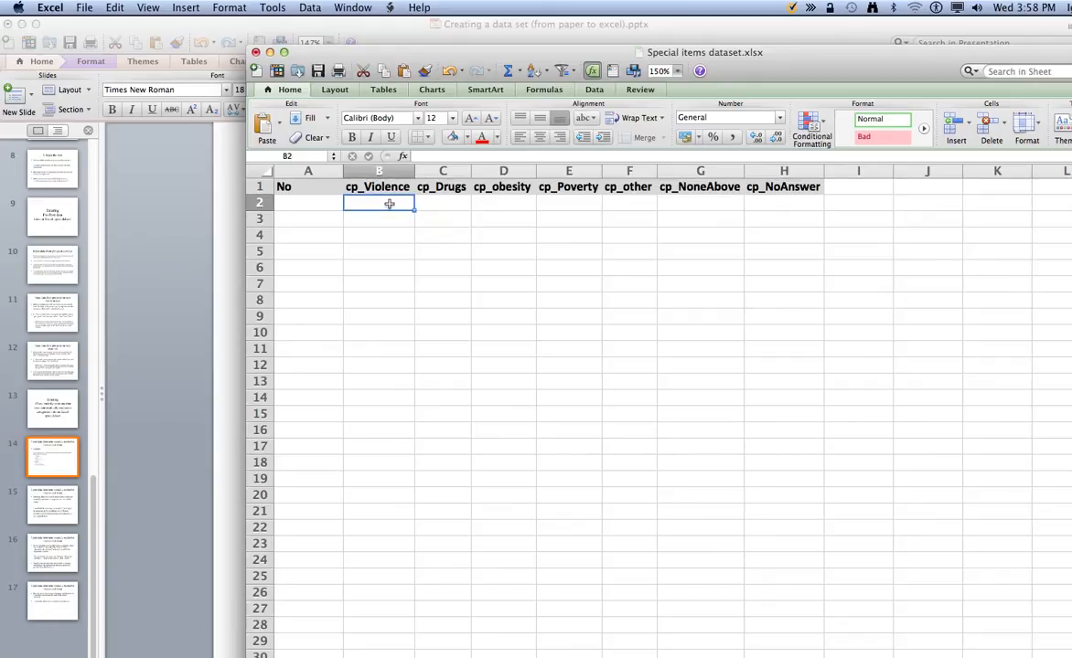
{"action": "type", "text": "1"}
{"action": "key", "text": "Return"}
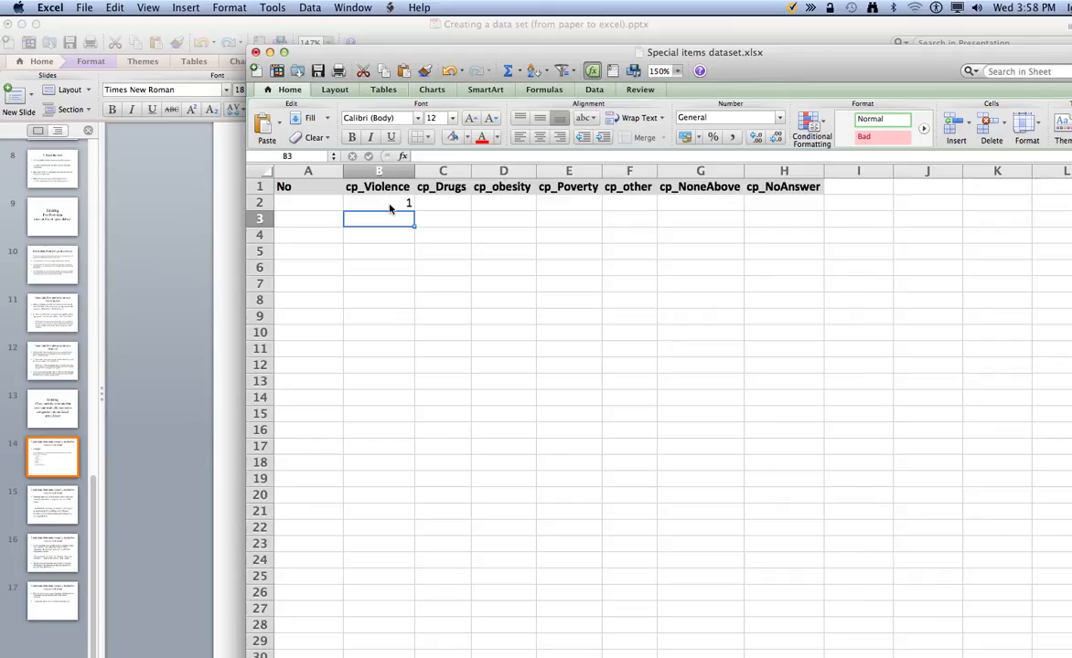
Step: Enter 0 in row 2 for each remaining variable, from cp_Drugs through cp_NoAnswer
{"action": "left_click", "coordinate": [390, 209]}
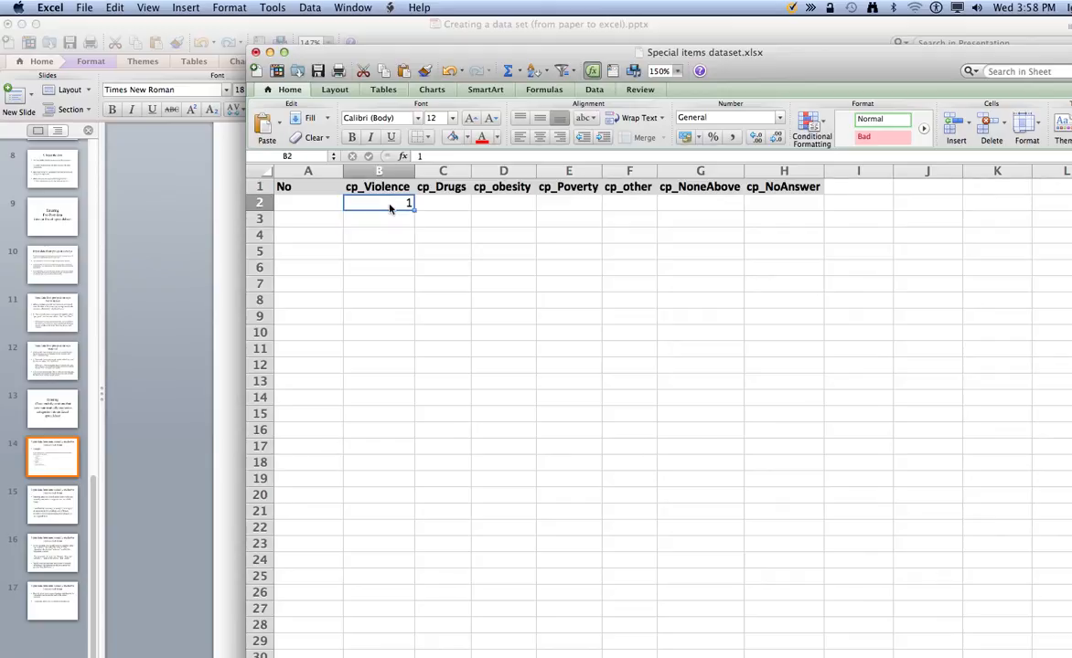
{"action": "key", "text": "Tab"}
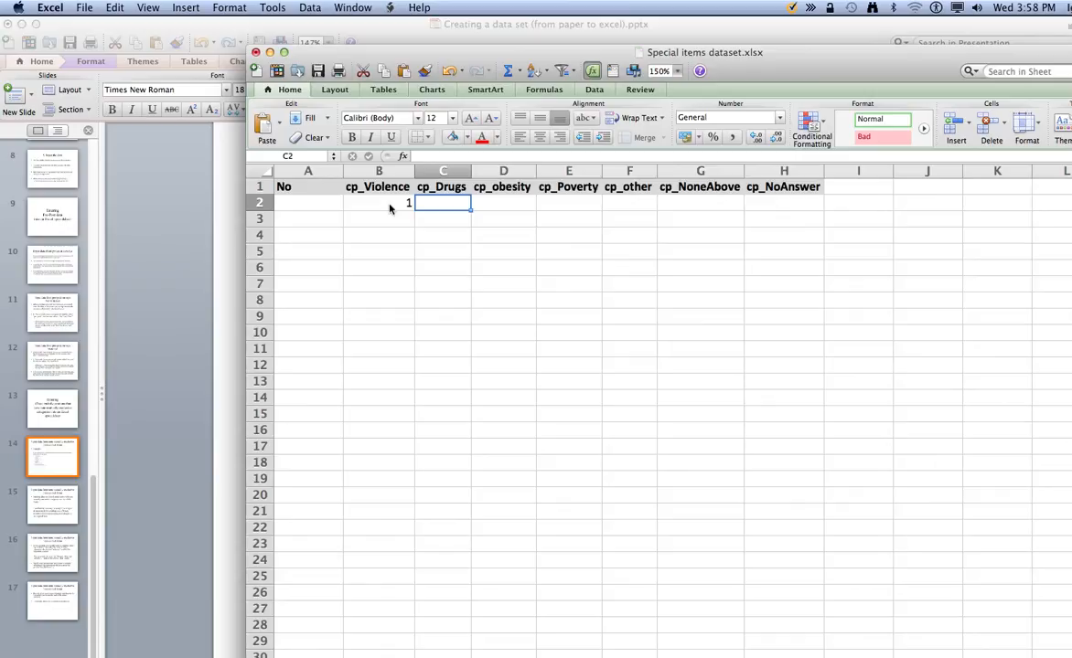
{"action": "type", "text": "0"}
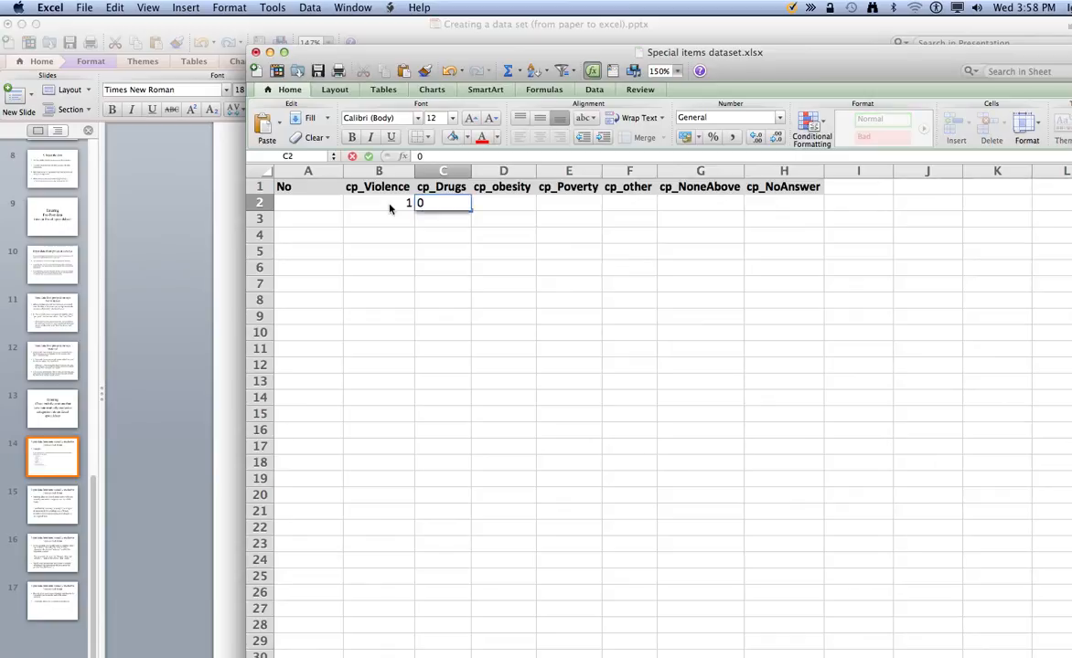
{"action": "key", "text": "Tab"}
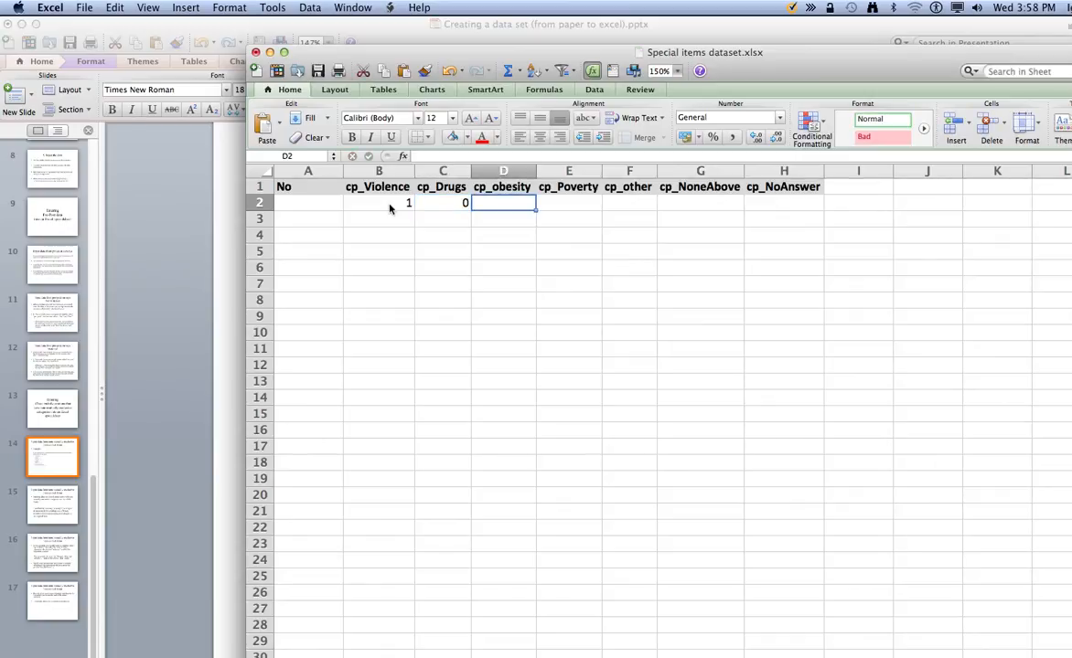
{"action": "type", "text": "0"}
{"action": "key", "text": "Tab"}
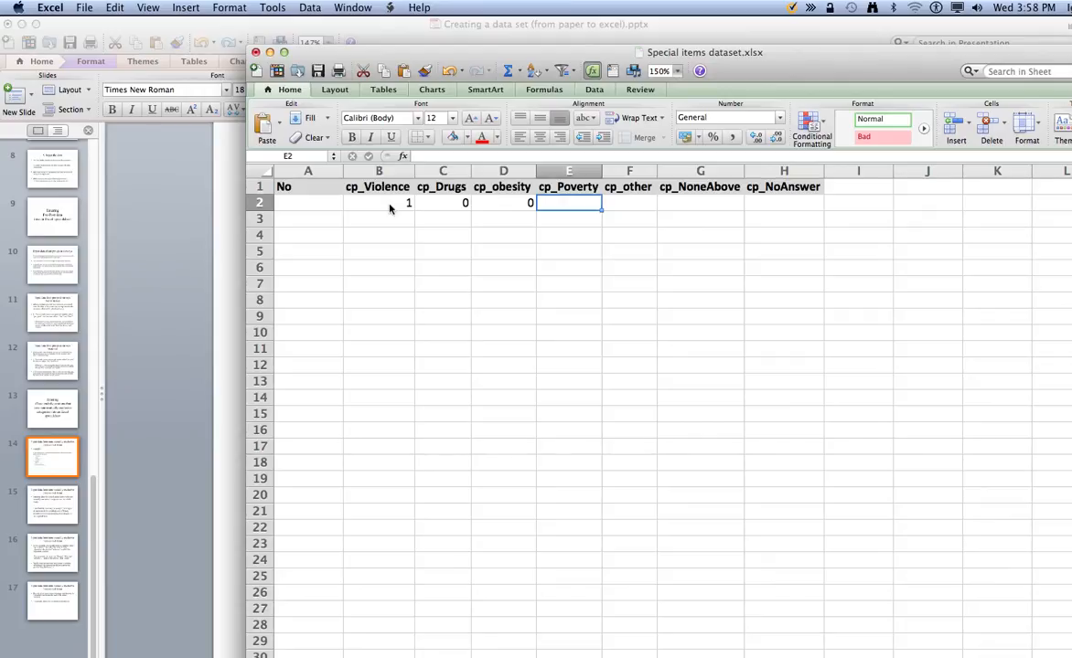
{"action": "type", "text": "0"}
{"action": "key", "text": "BackSpace"}
{"action": "type", "text": "0"}
{"action": "key", "text": "Tab"}
{"action": "type", "text": "0"}
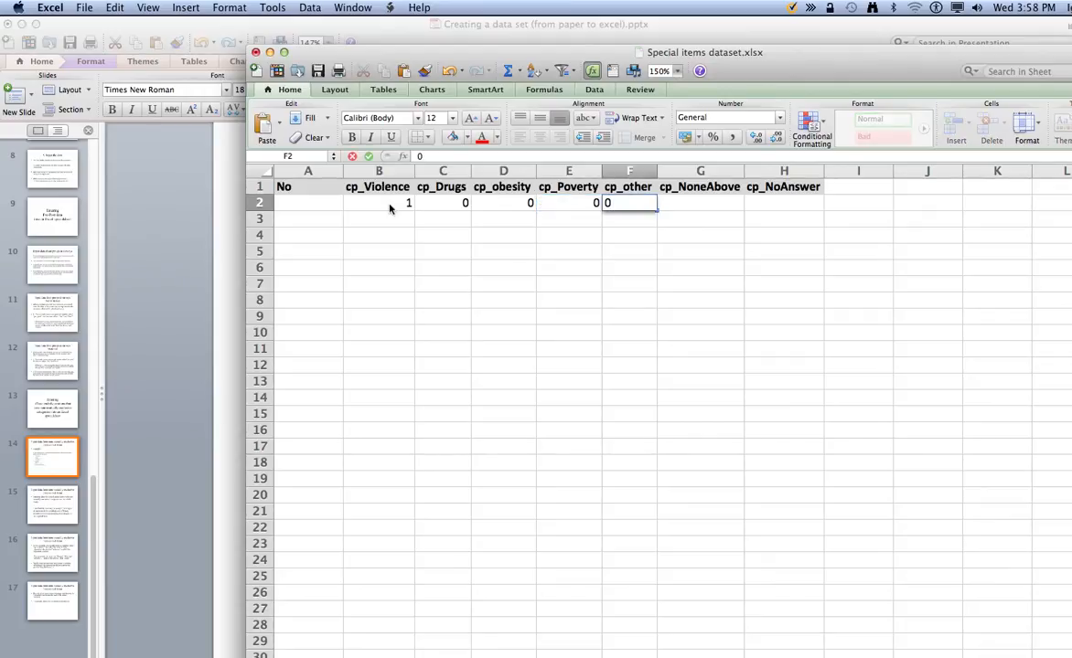
{"action": "key", "text": "Tab"}
{"action": "type", "text": "0"}
{"action": "key", "text": "Tab"}
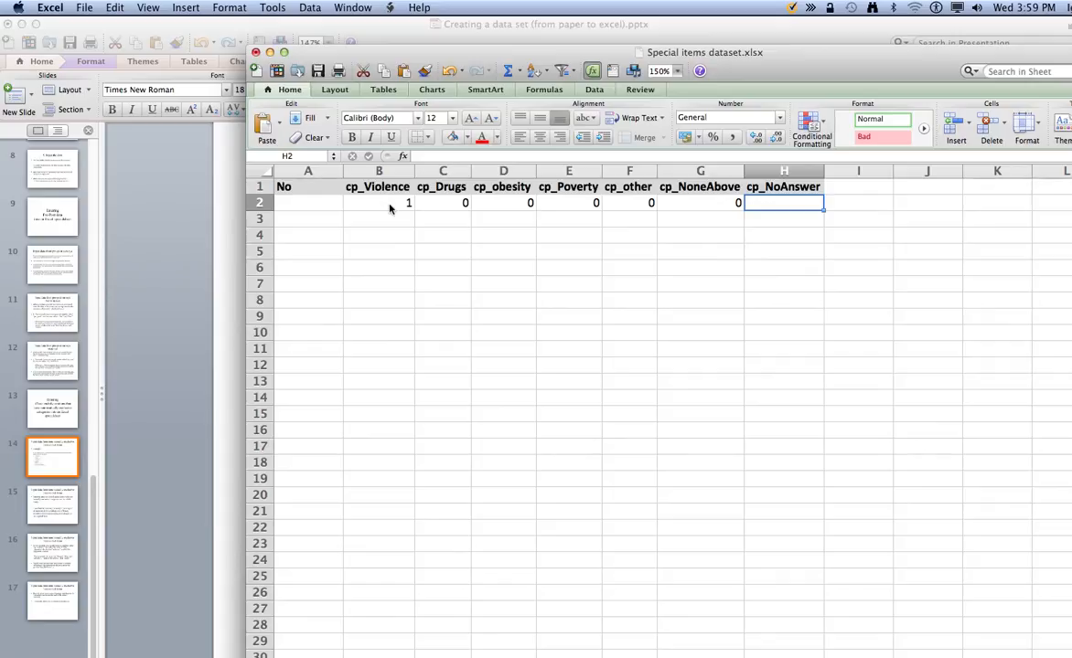
{"action": "type", "text": "0"}
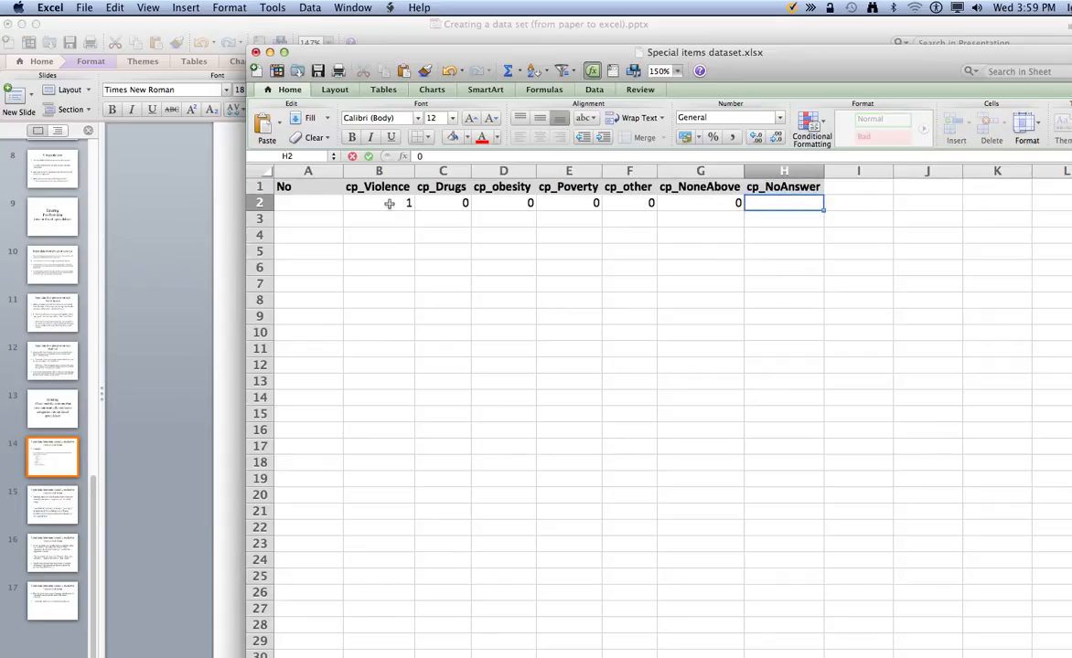
{"action": "key", "text": "Return"}
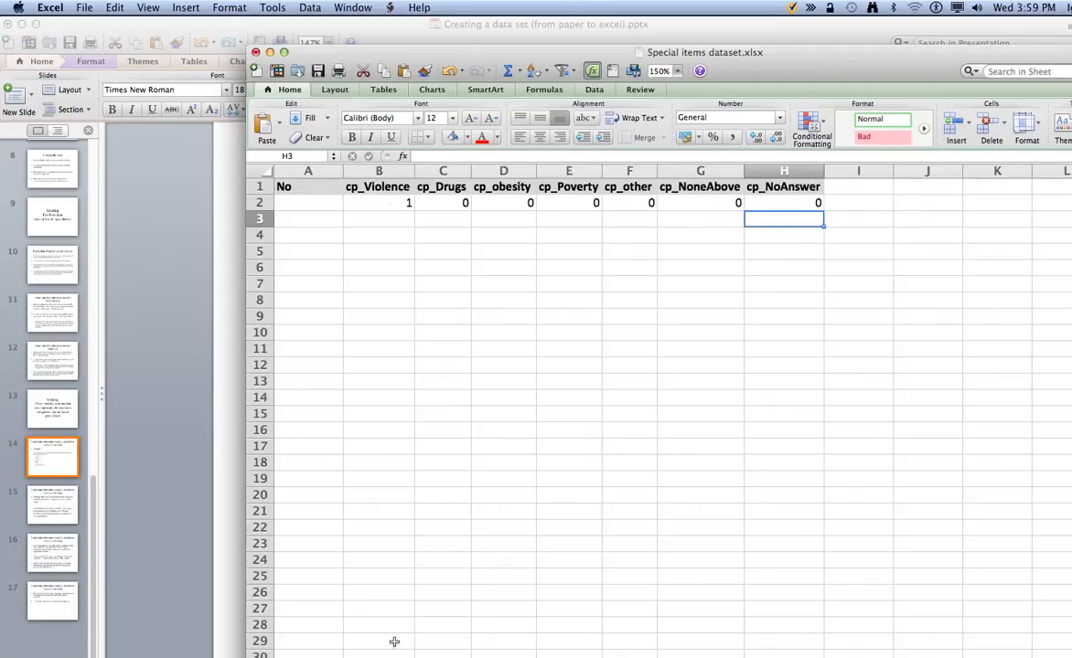
Step: Check the codebook coding and clear the row 2 sample entries from cp_Violence through cp_NoAnswer in the data sheet
{"action": "left_click", "coordinate": [368, 657]}
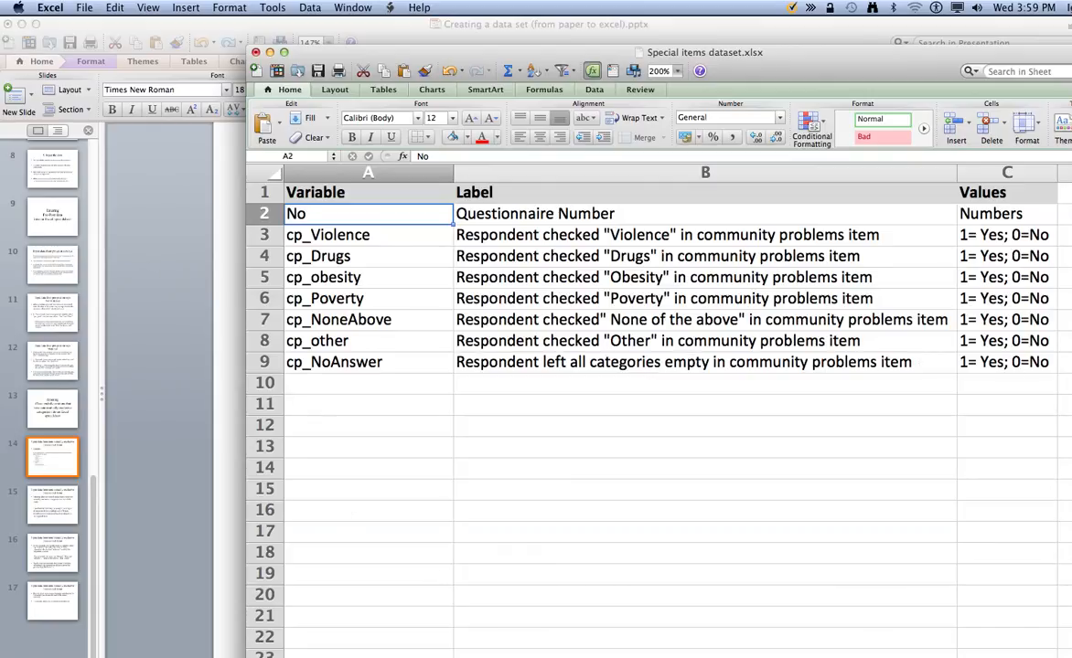
{"action": "key", "text": "ctrl+Page_Down"}
{"action": "key", "text": "ctrl+Page_Down"}
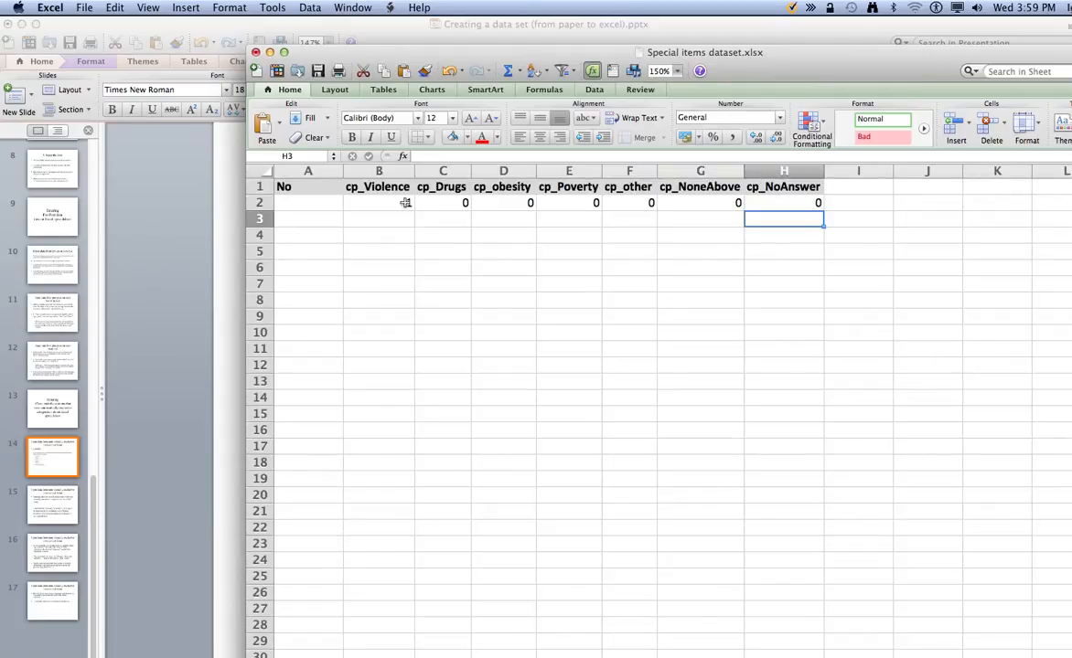
{"action": "left_click_drag", "start_coordinate": [395, 203], "coordinate": [789, 208]}
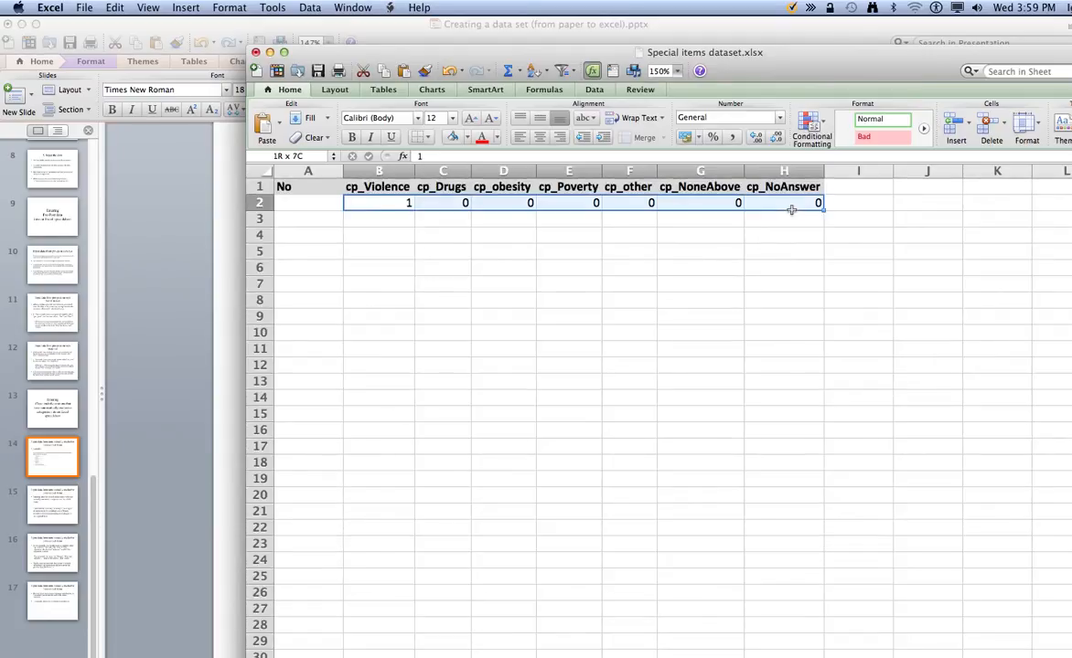
{"action": "key", "text": "Delete"}
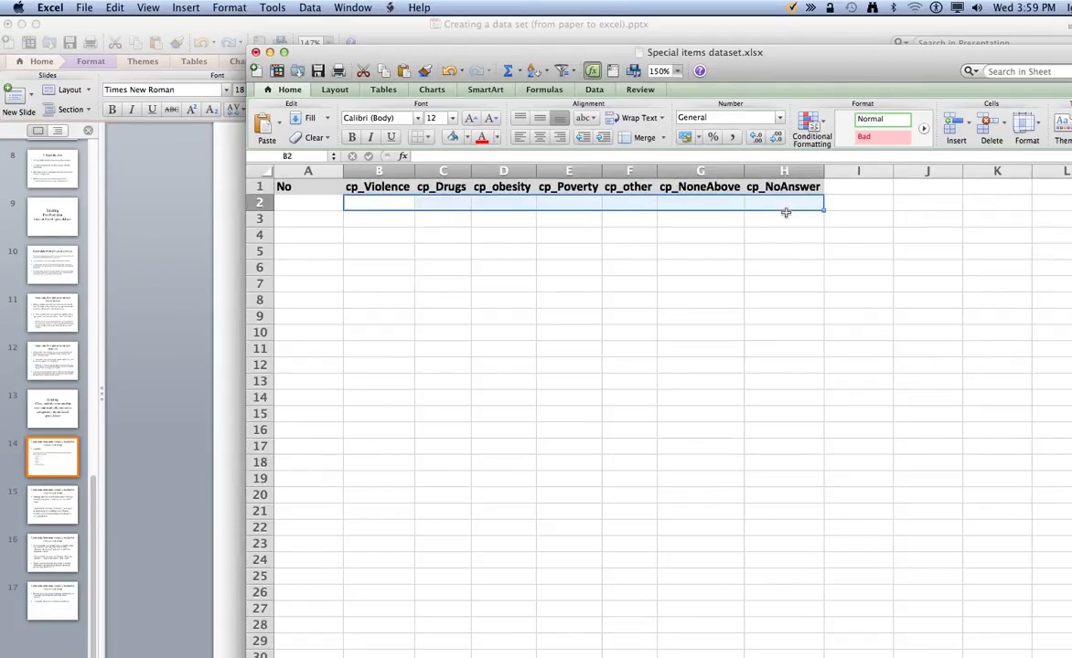
Step: Add list data validation to cell B2 under cp_Violence, using cells B2:B3 of the Data validation page sheet as source
{"action": "left_click", "coordinate": [377, 204]}
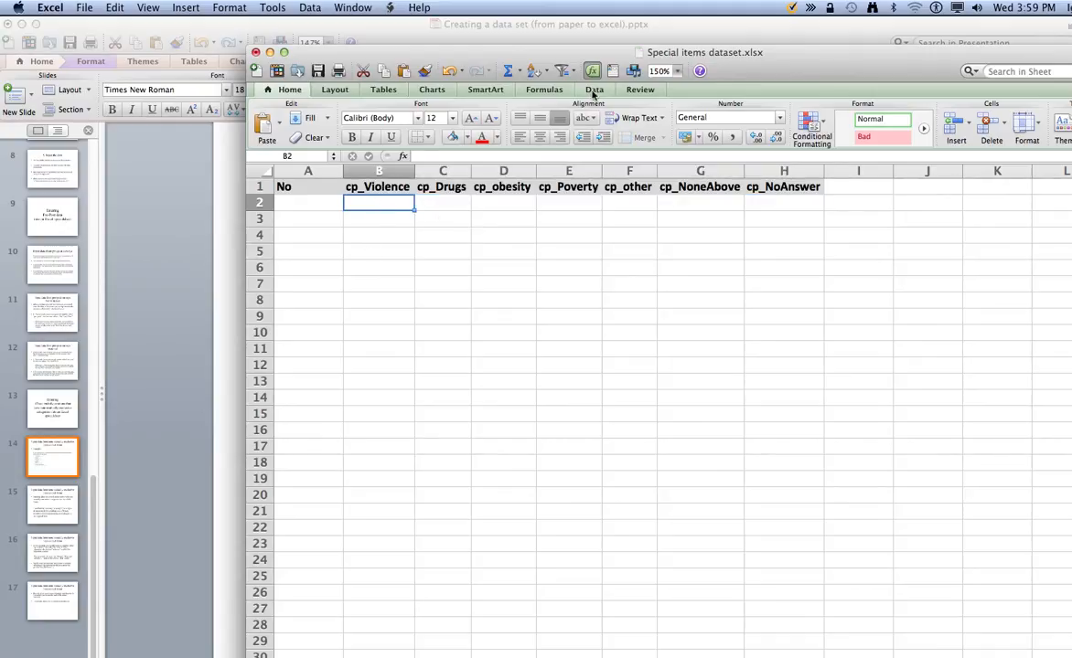
{"action": "left_click", "coordinate": [593, 92]}
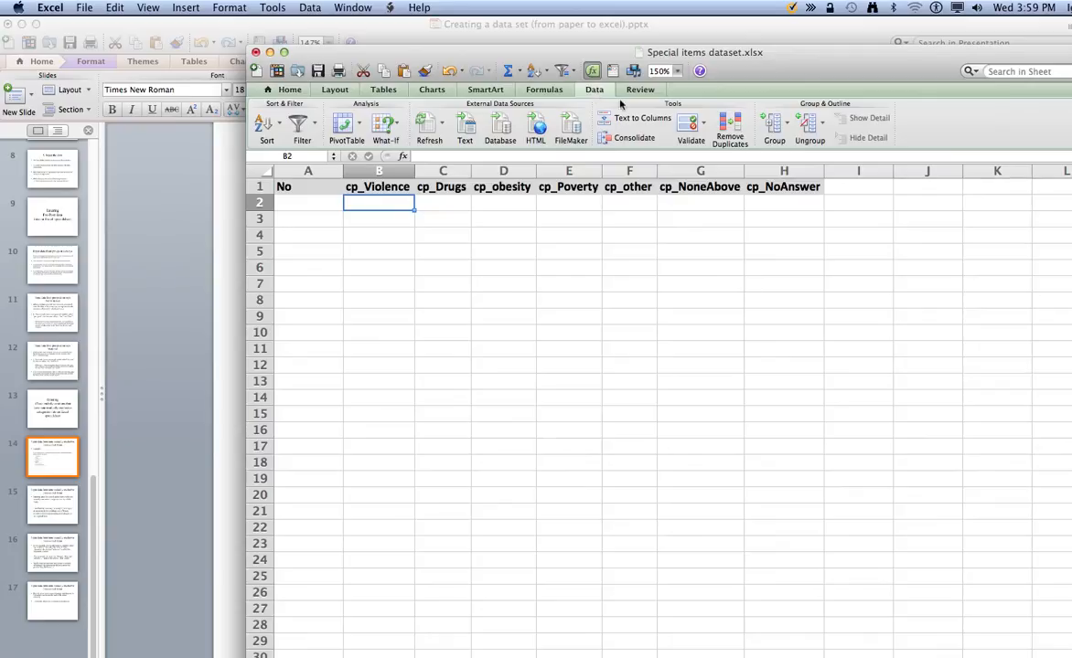
{"action": "left_click", "coordinate": [690, 127]}
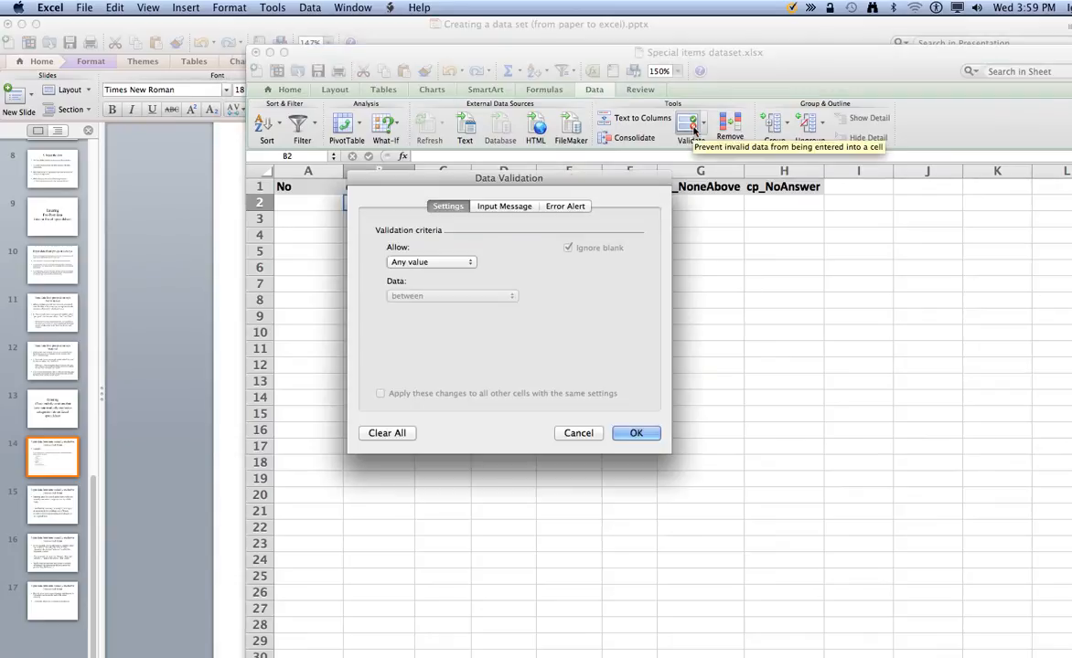
{"action": "left_click", "coordinate": [471, 265]}
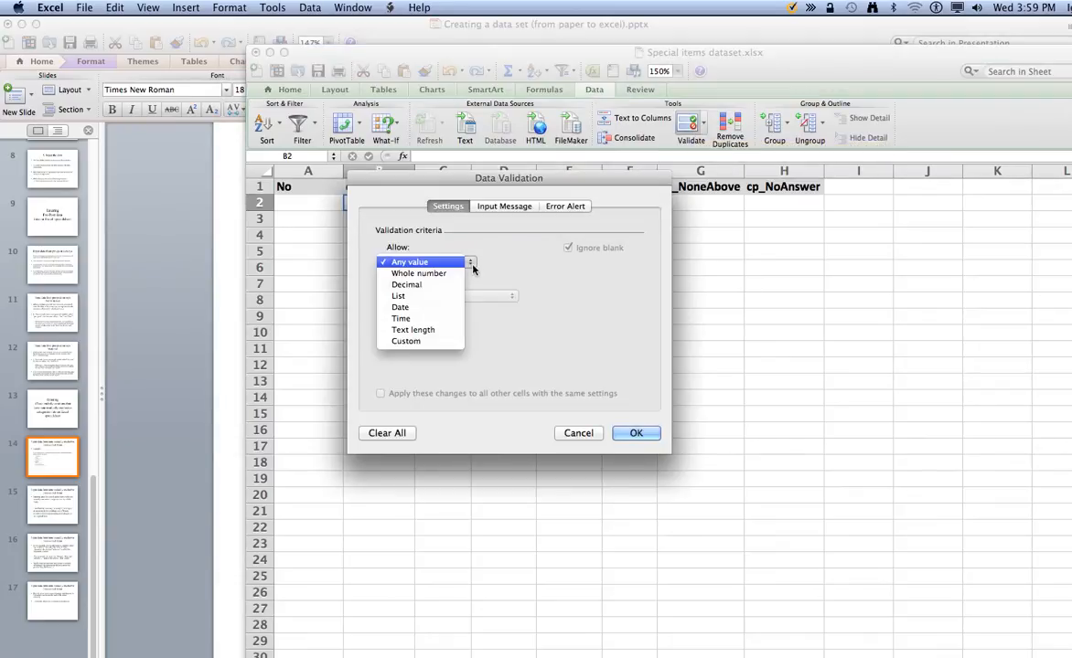
{"action": "left_click", "coordinate": [434, 298]}
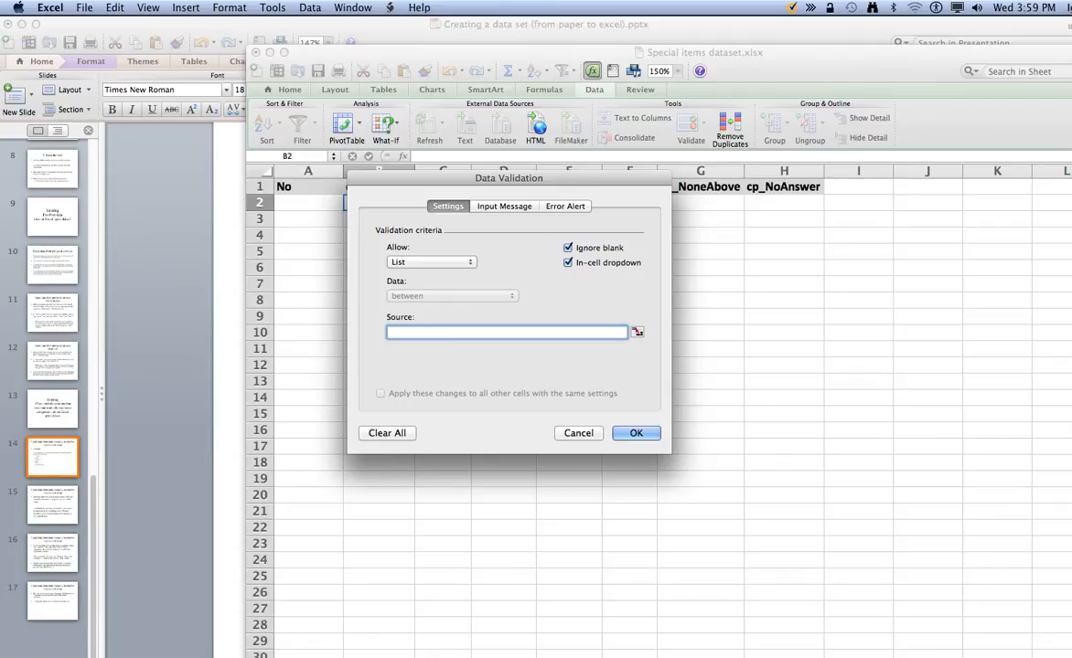
{"action": "left_click", "coordinate": [393, 655]}
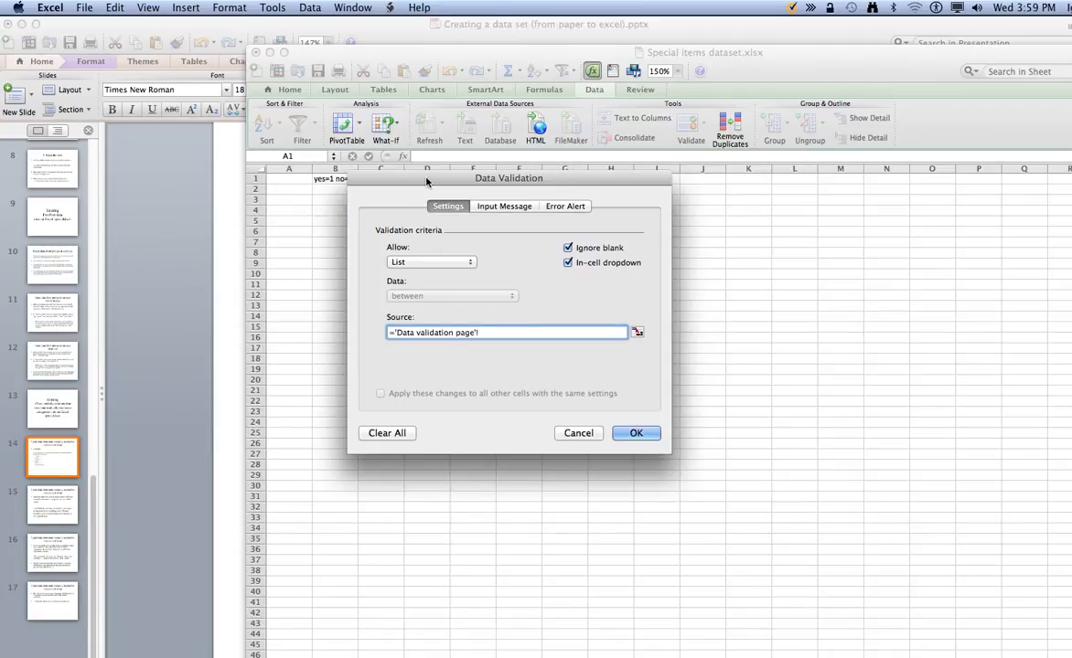
{"action": "left_click_drag", "start_coordinate": [426, 182], "coordinate": [516, 185]}
{"action": "left_click_drag", "start_coordinate": [326, 179], "coordinate": [347, 203]}
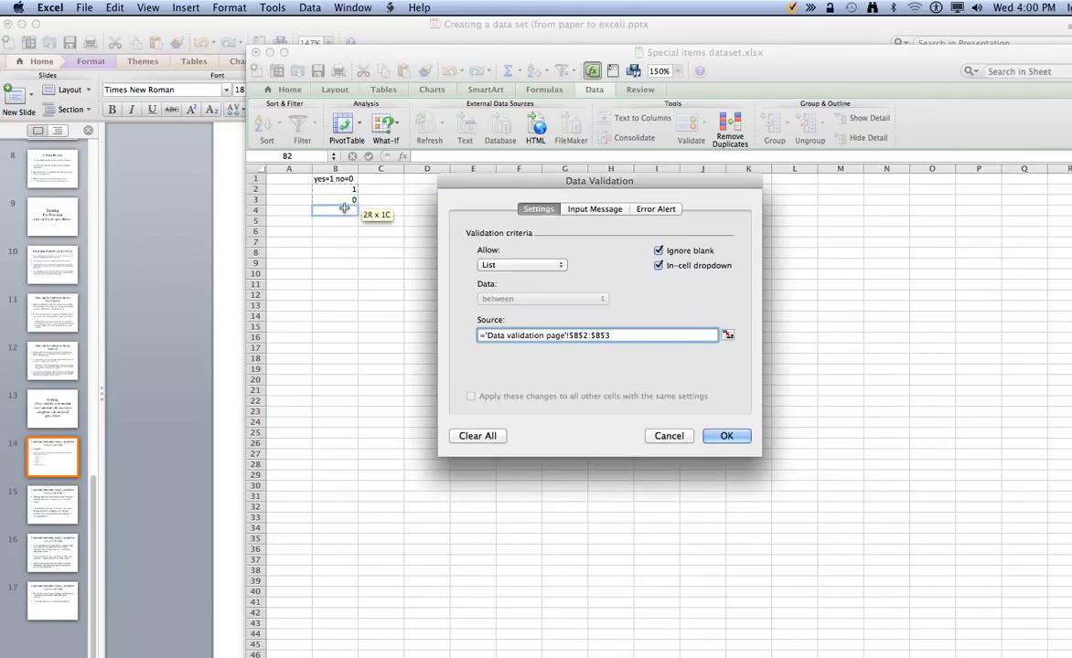
{"action": "left_click", "coordinate": [725, 436]}
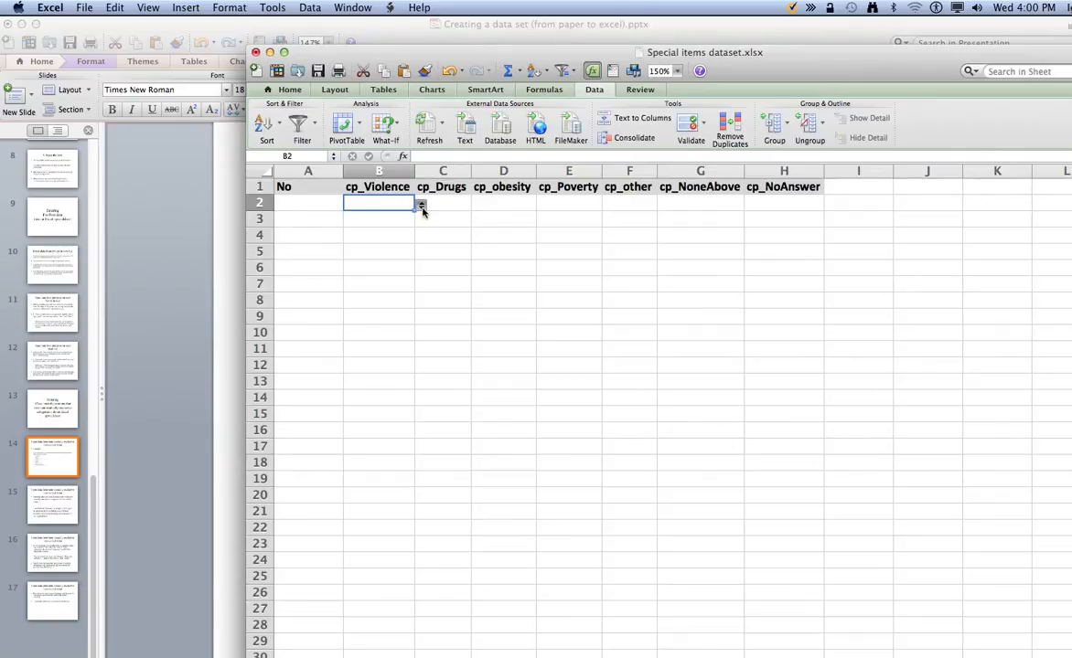
Step: Check the dropdown in B2 and fill the validation across to cp_NoAnswer and down to about row 25
{"action": "left_click", "coordinate": [421, 206]}
{"action": "left_click", "coordinate": [411, 232]}
{"action": "left_click", "coordinate": [405, 231]}
{"action": "left_click", "coordinate": [408, 206]}
{"action": "left_click_drag", "start_coordinate": [414, 209], "coordinate": [794, 212]}
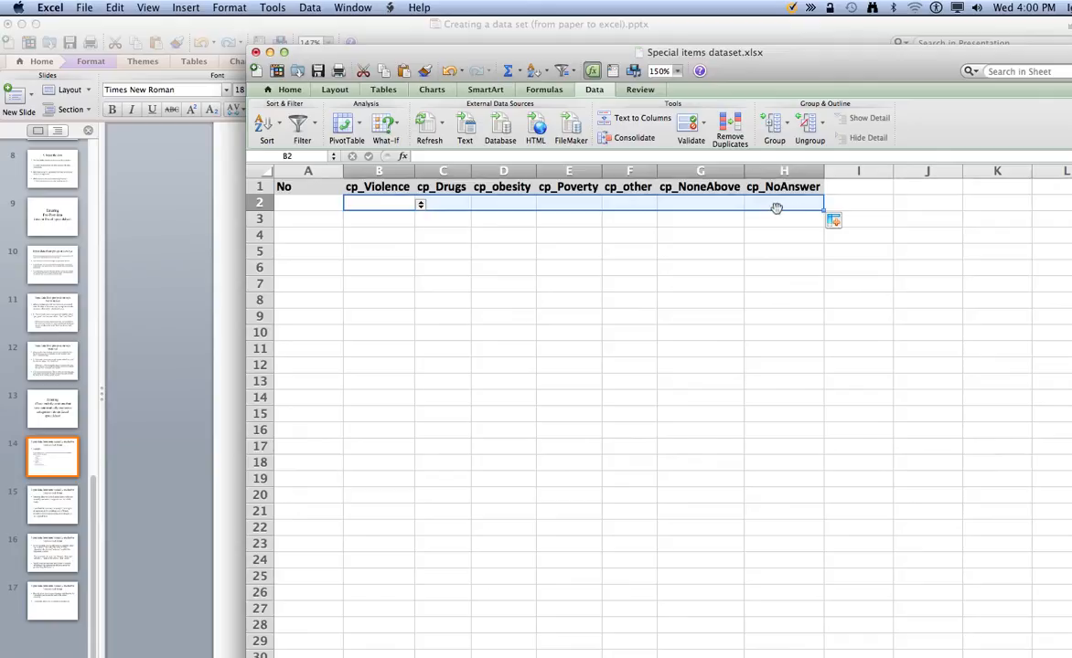
{"action": "left_click", "coordinate": [757, 207]}
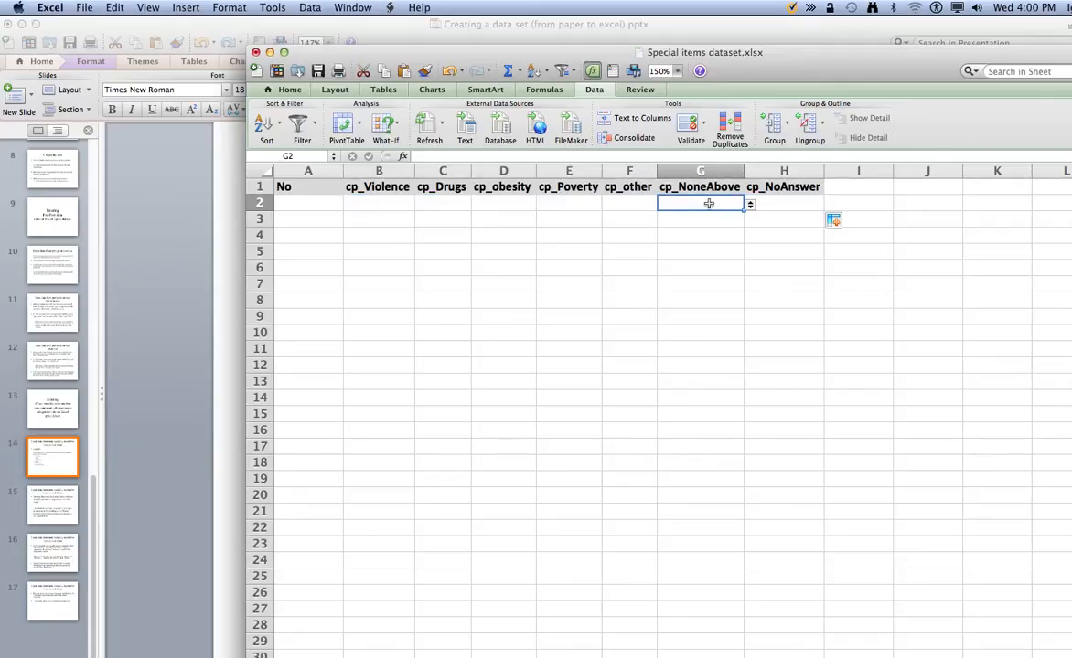
{"action": "left_click_drag", "start_coordinate": [370, 203], "coordinate": [818, 587]}
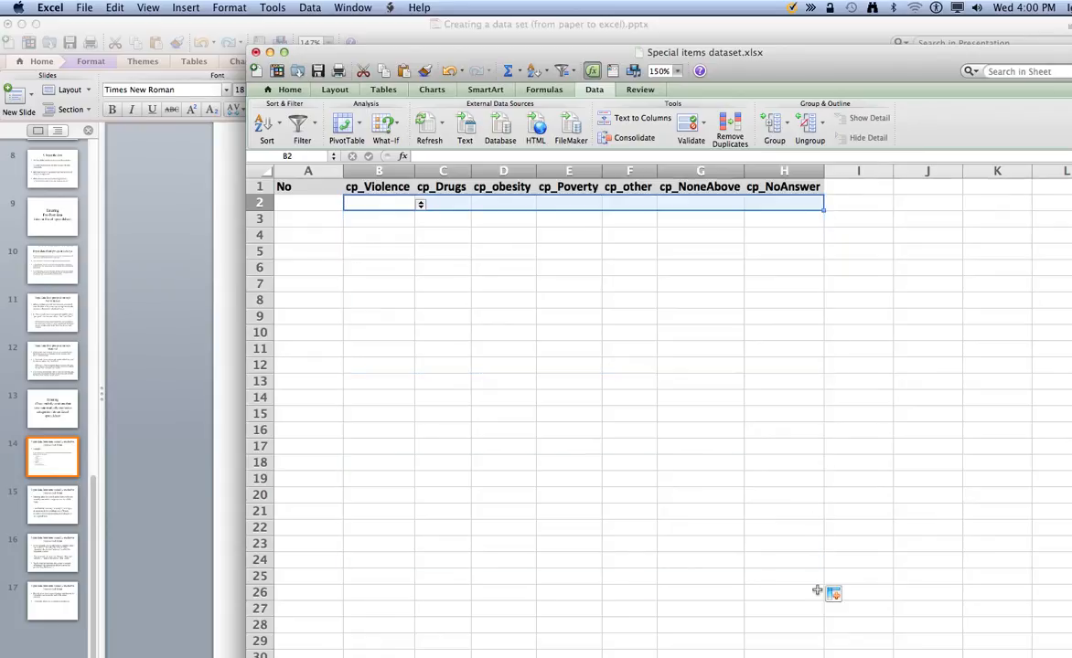
Step: Number the first respondent 1 in row 2 and choose 1 for cp_Violence
{"action": "left_click", "coordinate": [329, 203]}
{"action": "type", "text": "1"}
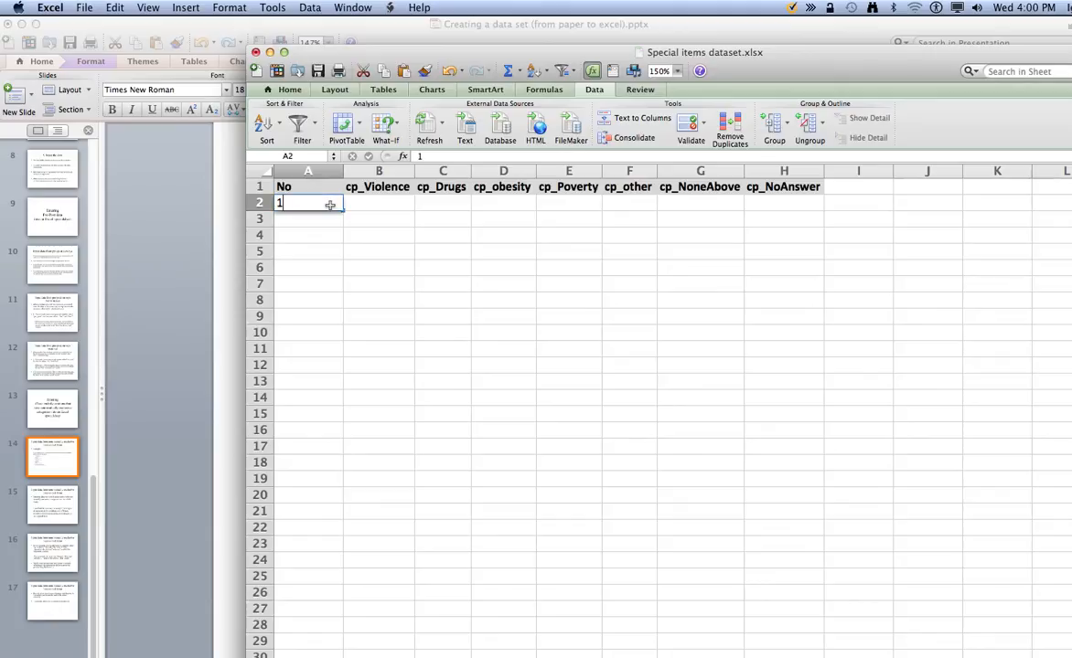
{"action": "left_click", "coordinate": [406, 207]}
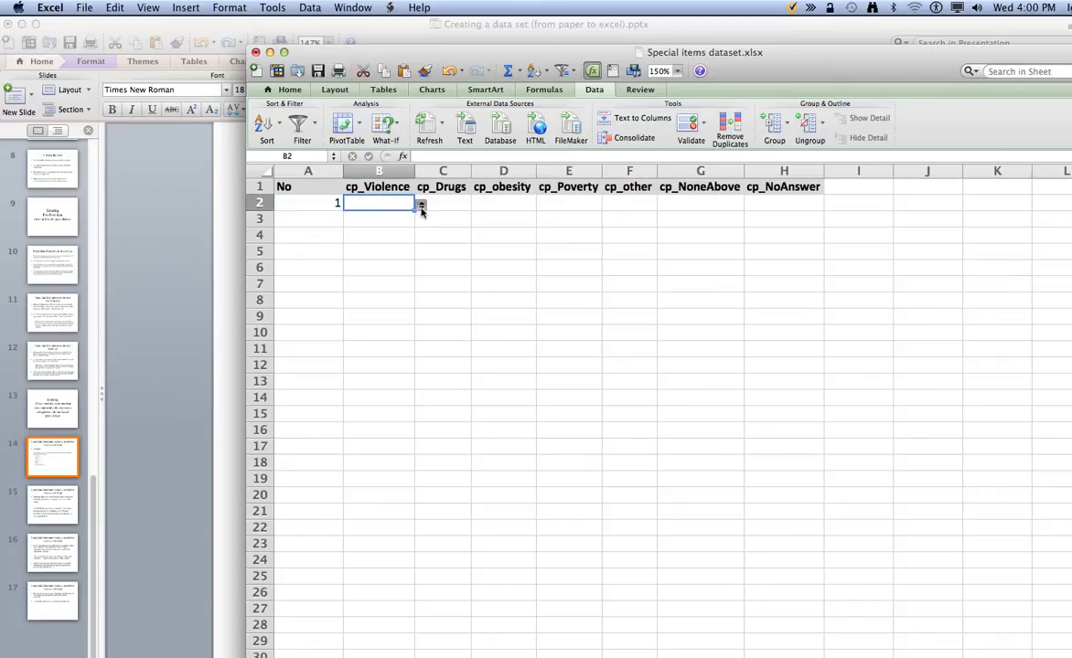
{"action": "left_click", "coordinate": [421, 206]}
{"action": "left_click", "coordinate": [361, 220]}
Step: In row 2, choose 0 for cp_Drugs and 1 for cp_obesity from the validation lists
{"action": "left_click", "coordinate": [448, 205]}
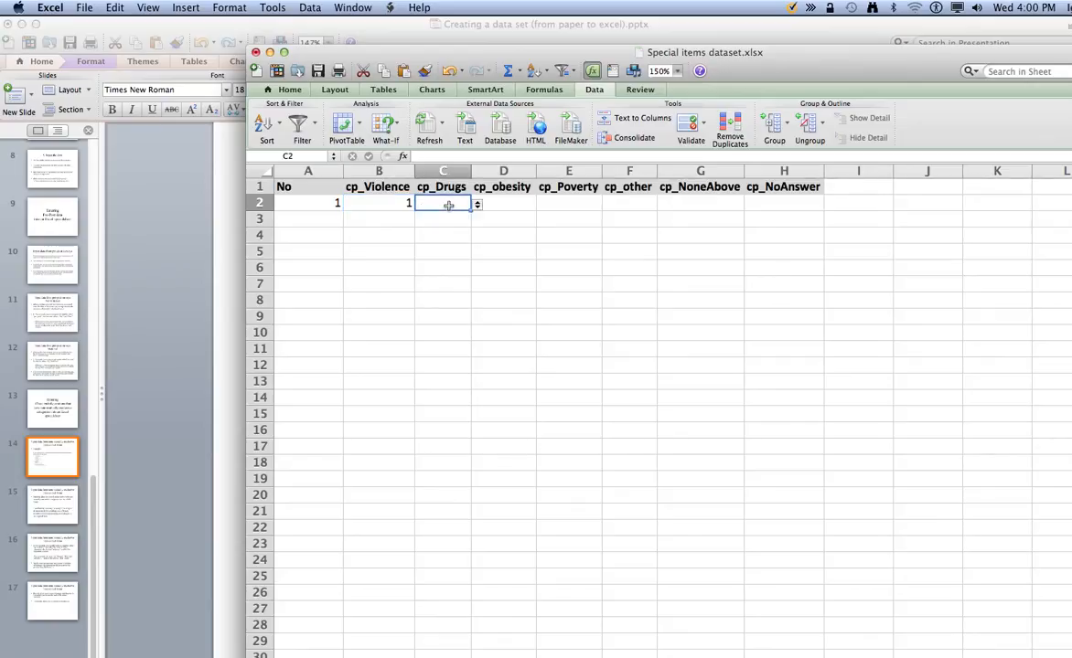
{"action": "left_click", "coordinate": [476, 206]}
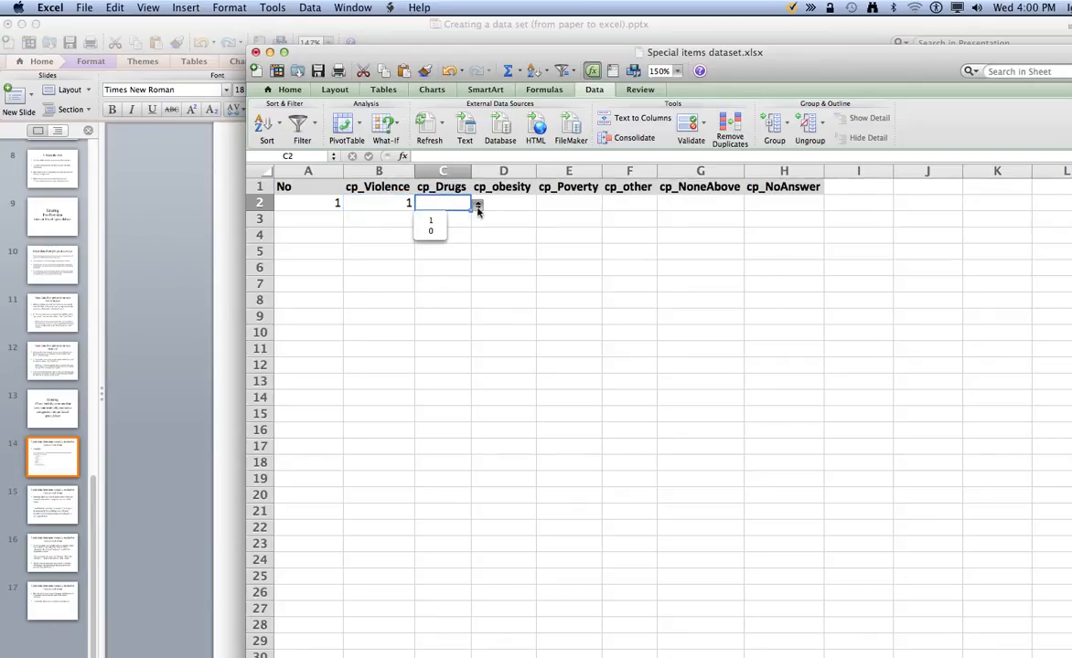
{"action": "left_click", "coordinate": [431, 232]}
{"action": "left_click", "coordinate": [517, 204]}
{"action": "left_click", "coordinate": [542, 204]}
{"action": "left_click", "coordinate": [491, 228]}
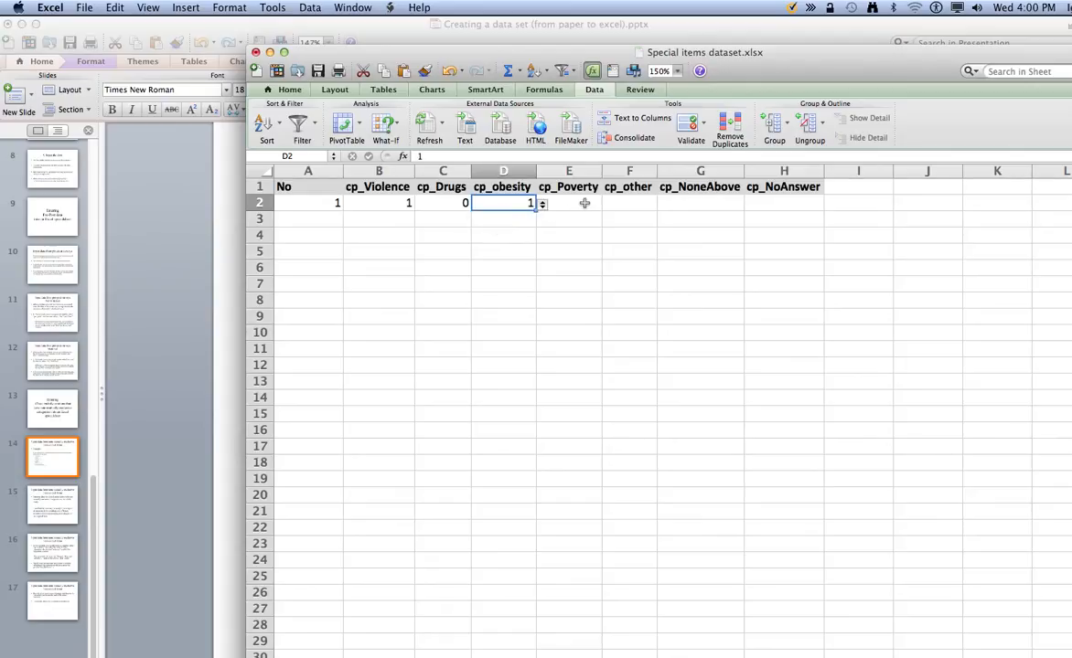
Step: Choose 0 in row 2 for cp_Poverty, cp_other and cp_NoneAbove
{"action": "left_click", "coordinate": [585, 203]}
{"action": "left_click", "coordinate": [609, 209]}
{"action": "left_click", "coordinate": [557, 232]}
{"action": "left_click", "coordinate": [644, 203]}
{"action": "left_click", "coordinate": [664, 205]}
{"action": "left_click", "coordinate": [625, 234]}
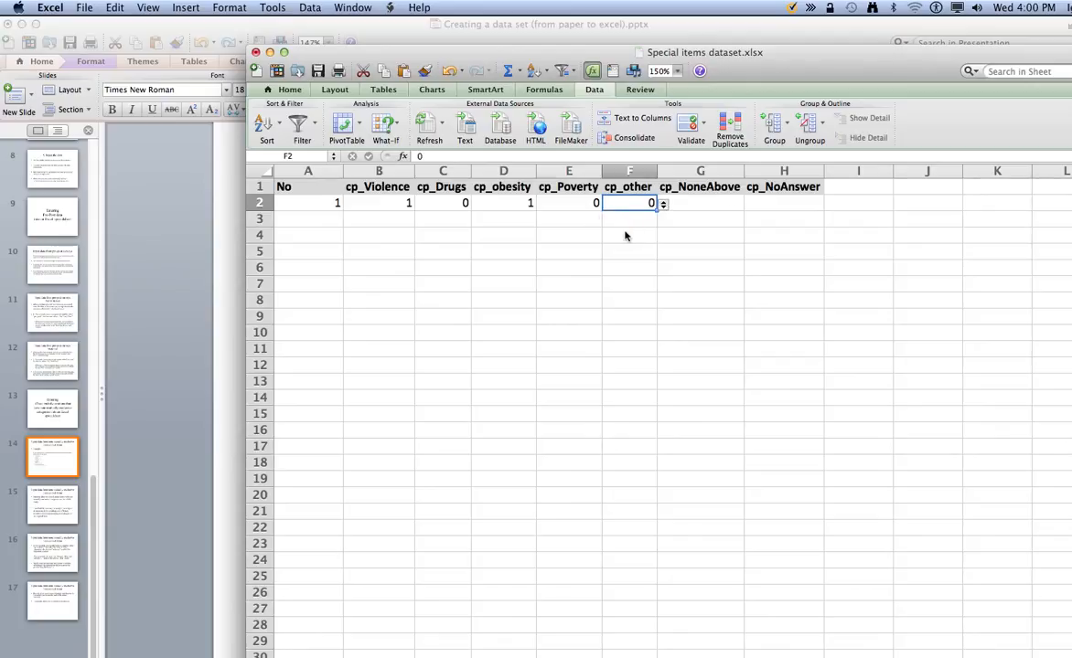
{"action": "left_click", "coordinate": [725, 202]}
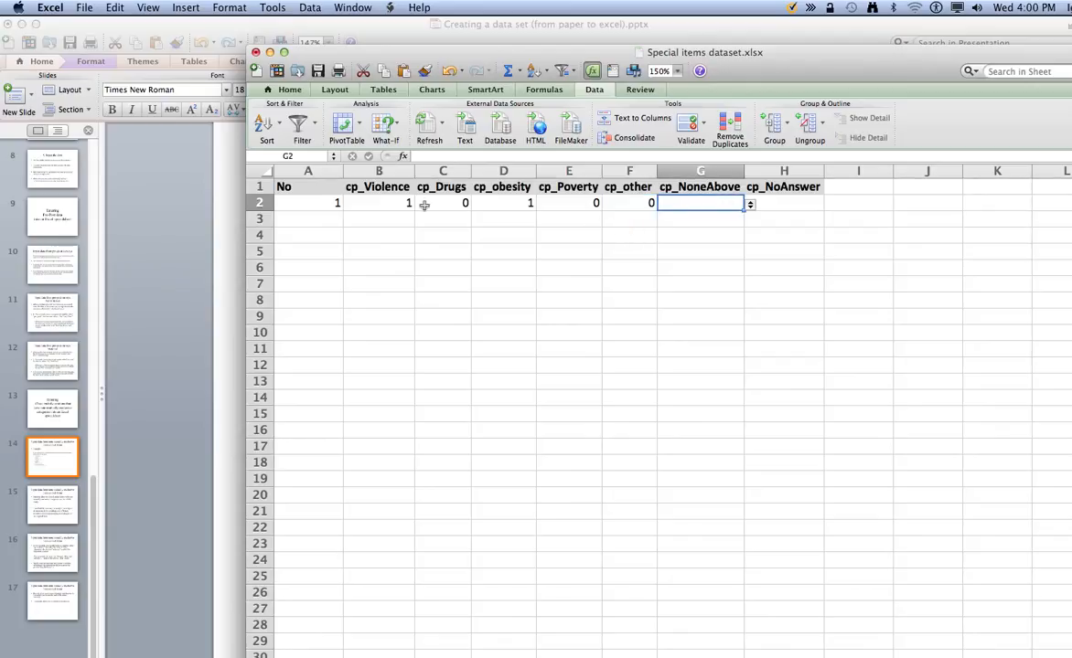
{"action": "left_click", "coordinate": [750, 205]}
{"action": "left_click", "coordinate": [675, 231]}
Step: Choose 1 for cp_NoAnswer in row 2
{"action": "left_click", "coordinate": [811, 187]}
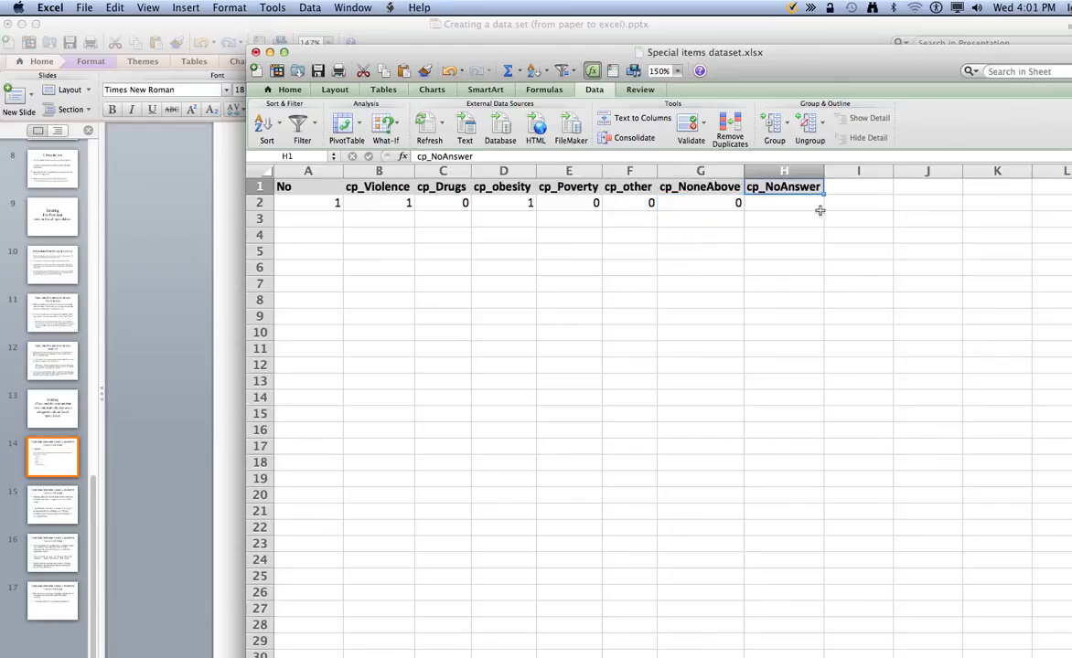
{"action": "left_click", "coordinate": [804, 204]}
{"action": "left_click", "coordinate": [830, 207]}
{"action": "left_click", "coordinate": [759, 220]}
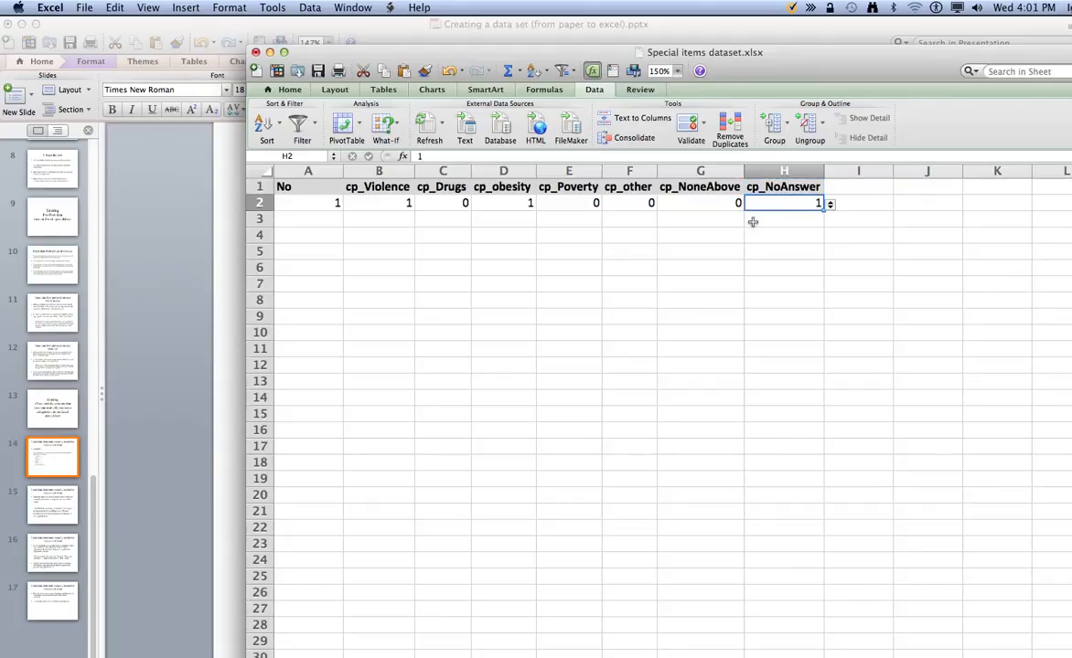
Step: Number the second respondent 2 in row 3 and choose 0 for cp_Violence and cp_Drugs
{"action": "left_click", "coordinate": [331, 219]}
{"action": "type", "text": "2"}
{"action": "left_click", "coordinate": [372, 226]}
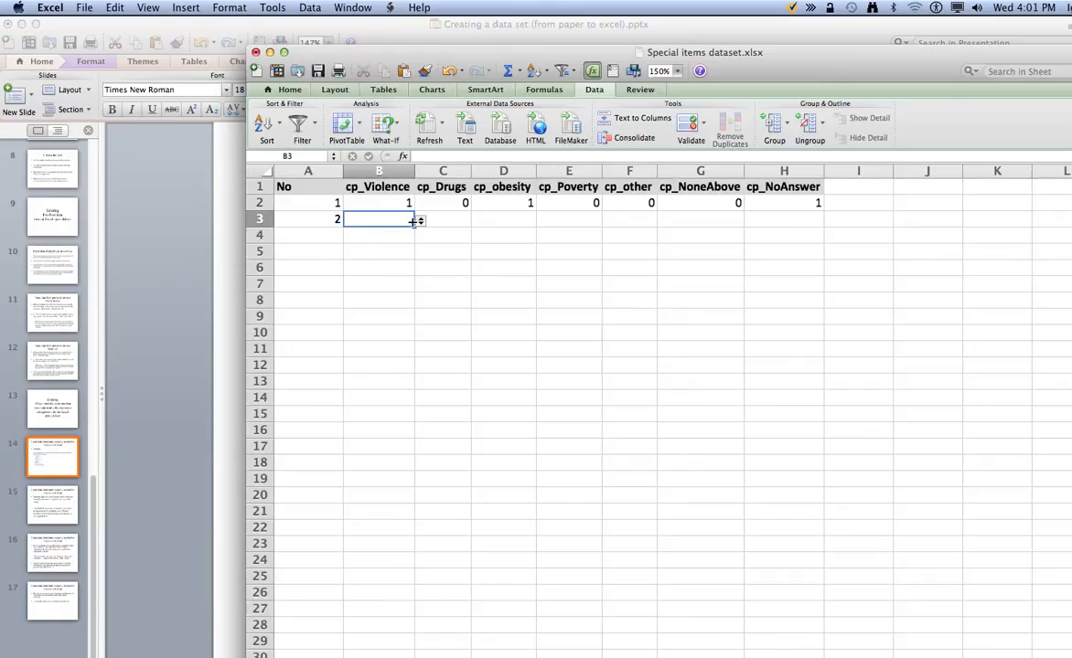
{"action": "left_click", "coordinate": [420, 222]}
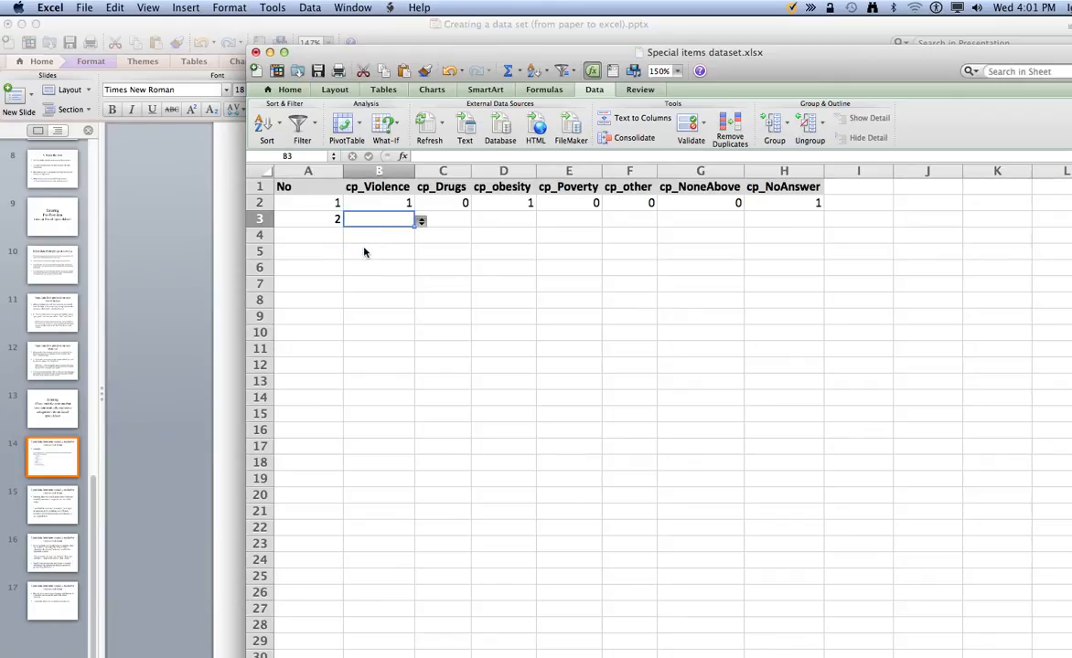
{"action": "left_click", "coordinate": [443, 221]}
{"action": "left_click", "coordinate": [477, 222]}
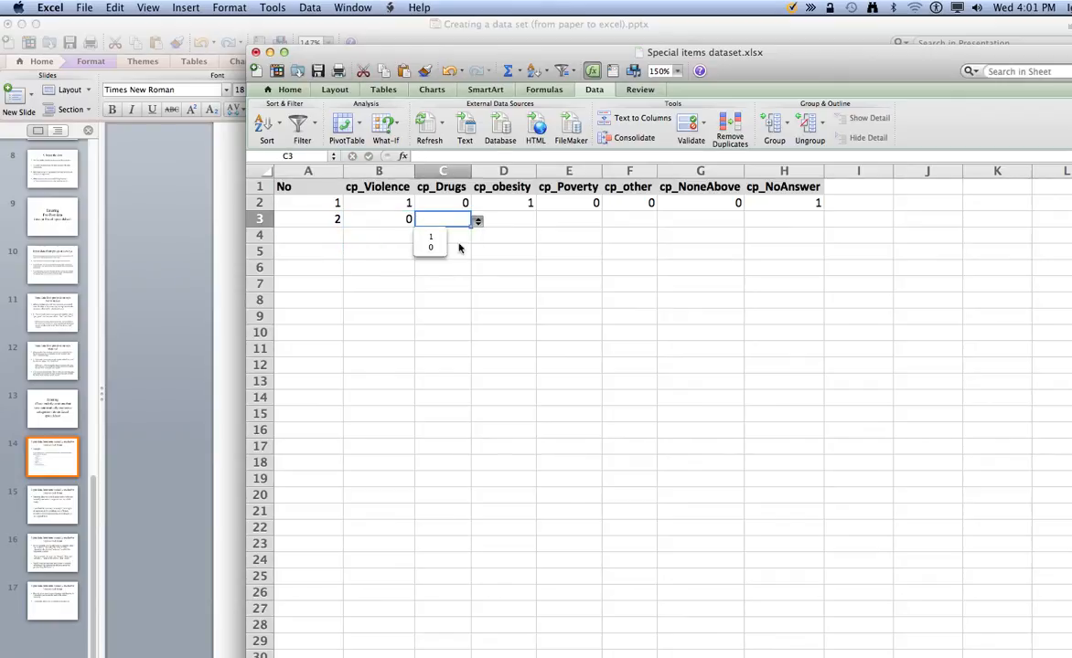
{"action": "left_click", "coordinate": [430, 247]}
Step: Choose 0 in row 3 for cp_obesity and cp_Poverty
{"action": "left_click", "coordinate": [515, 220]}
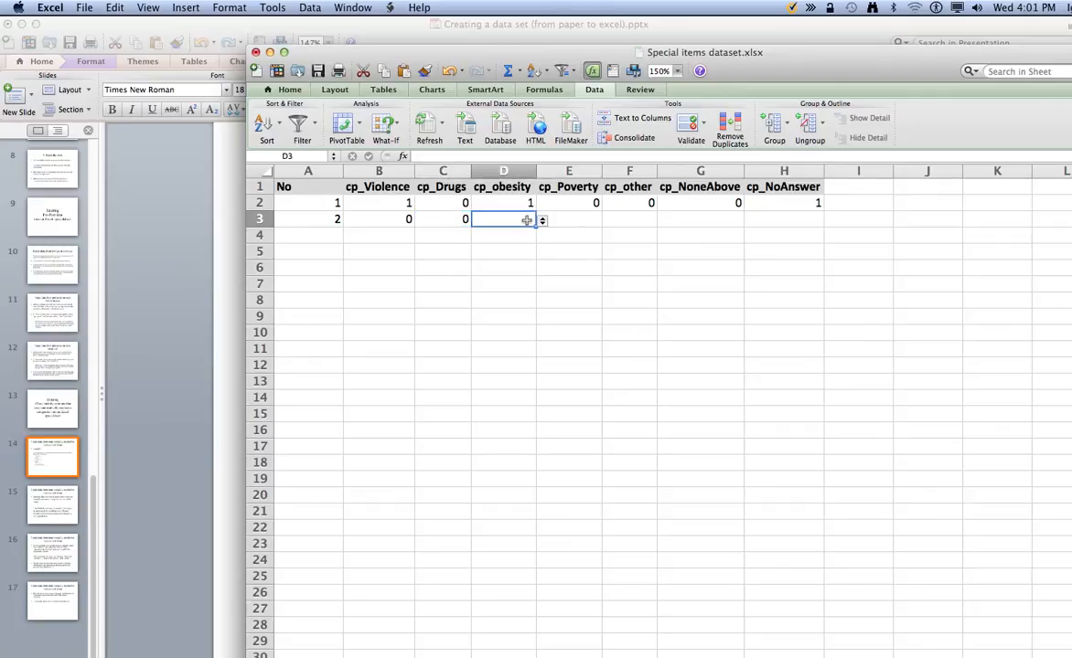
{"action": "left_click", "coordinate": [543, 221]}
{"action": "left_click", "coordinate": [486, 245]}
{"action": "left_click", "coordinate": [592, 221]}
{"action": "left_click", "coordinate": [607, 221]}
{"action": "left_click", "coordinate": [560, 252]}
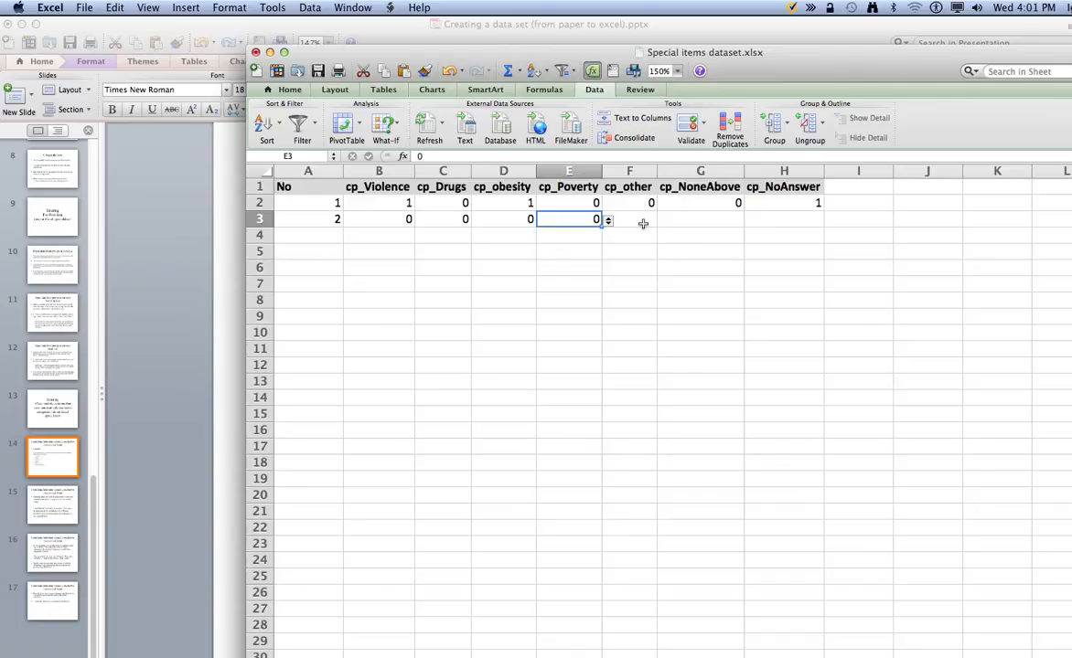
Step: Choose 0 in row 3 for cp_other and cp_NoneAbove
{"action": "left_click", "coordinate": [645, 221]}
{"action": "left_click", "coordinate": [662, 222]}
{"action": "left_click", "coordinate": [622, 249]}
{"action": "left_click", "coordinate": [717, 220]}
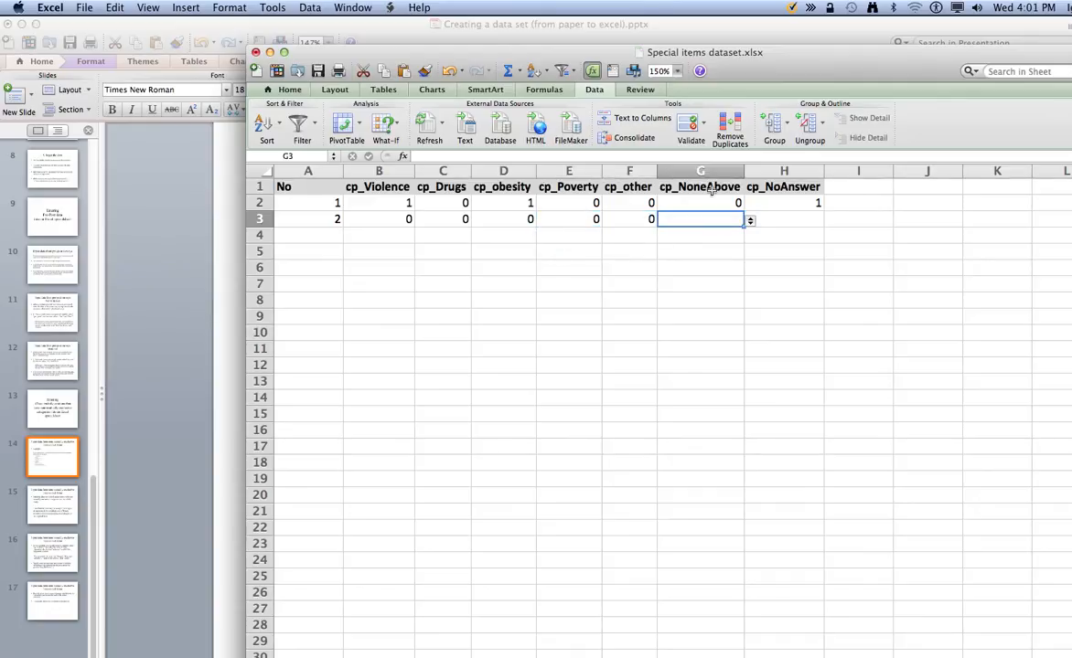
{"action": "left_click", "coordinate": [749, 222]}
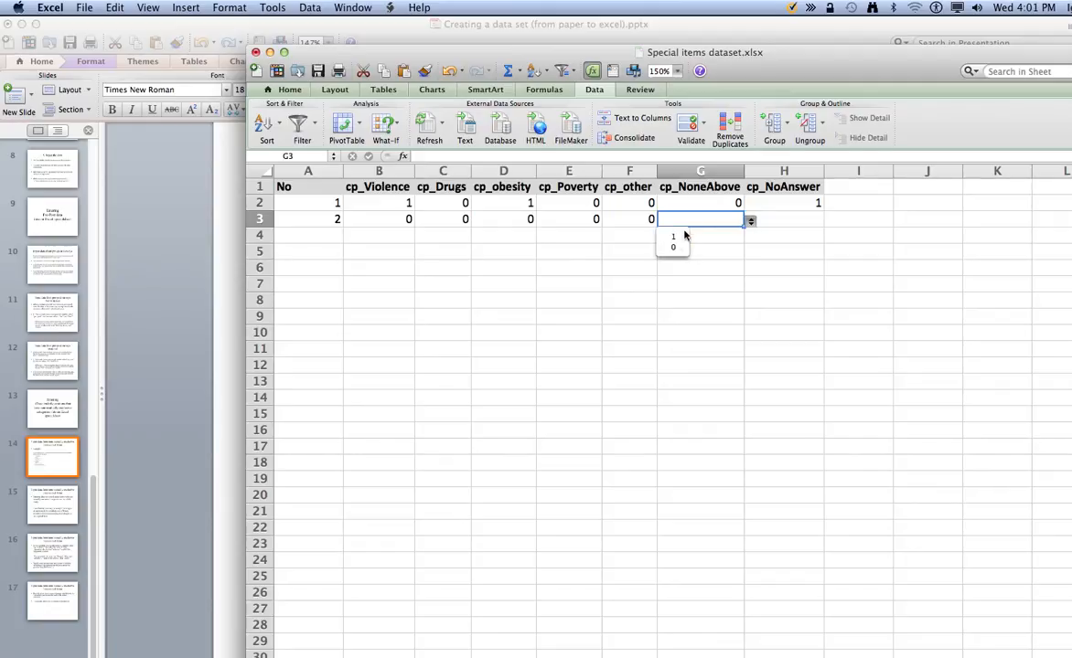
{"action": "left_click", "coordinate": [674, 247]}
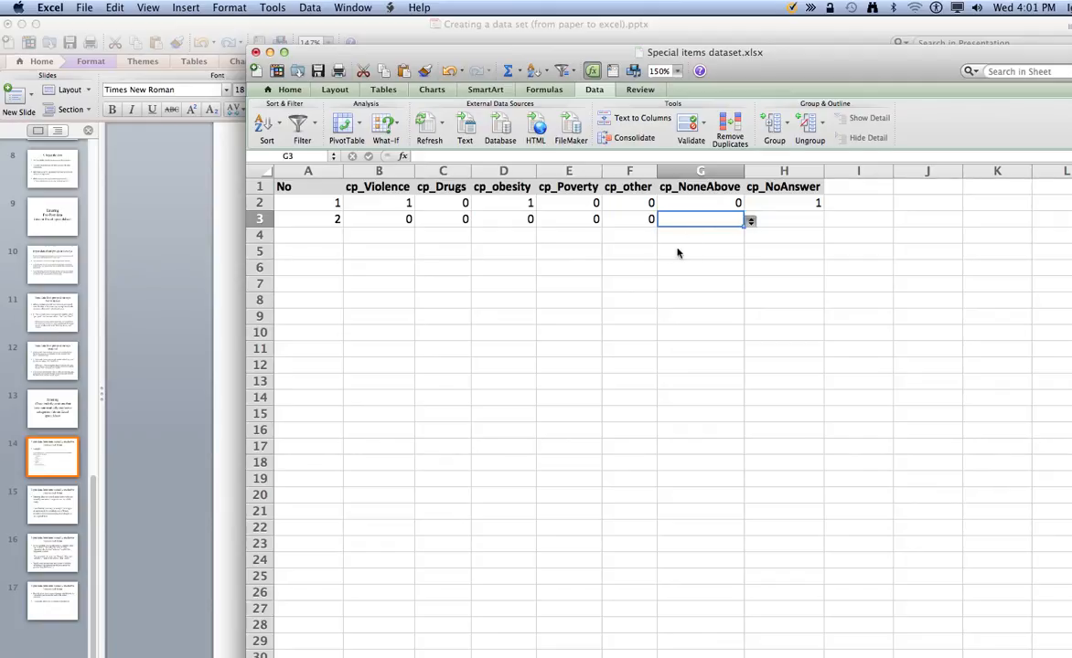
Step: Correct the first respondent's cp_NoAnswer value in row 2 to 0
{"action": "left_click", "coordinate": [784, 219]}
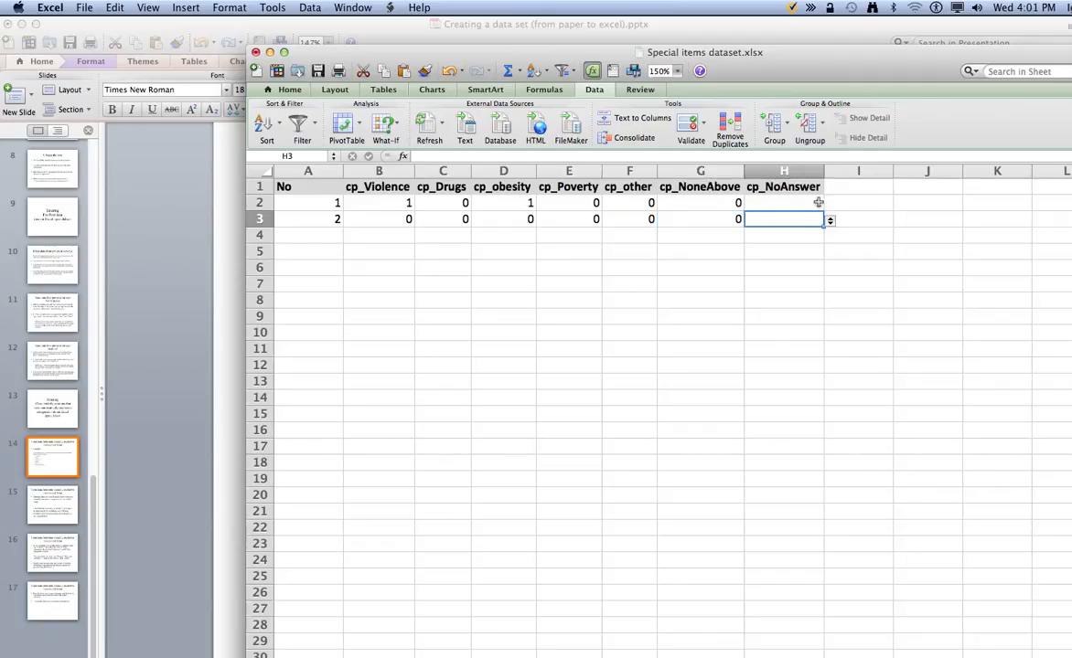
{"action": "left_click", "coordinate": [815, 202]}
{"action": "left_click", "coordinate": [829, 205]}
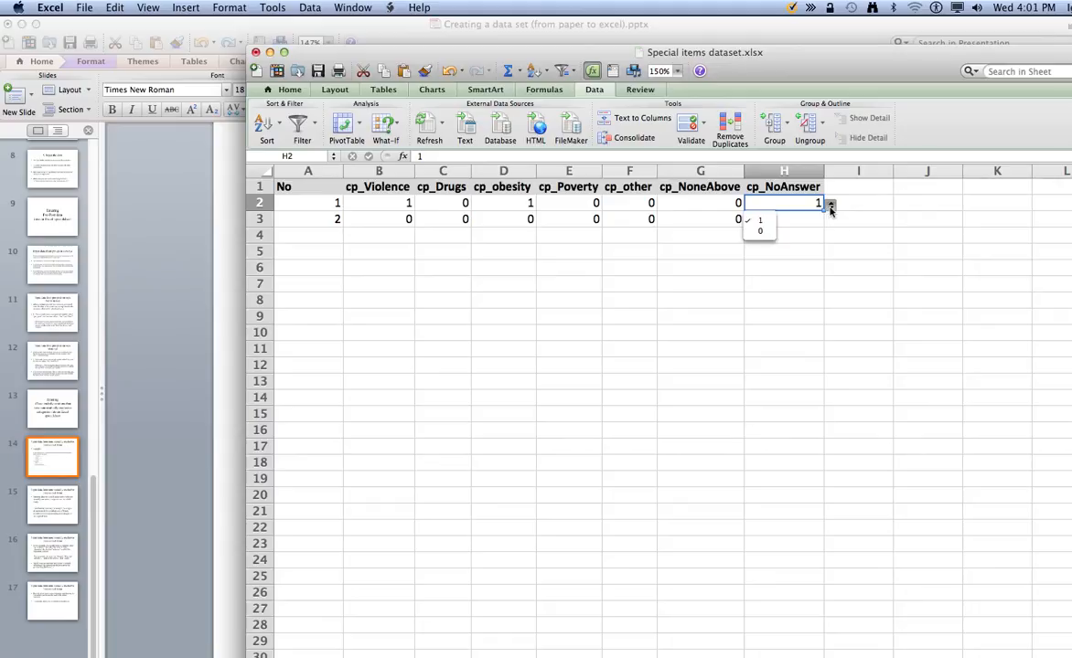
{"action": "left_click", "coordinate": [766, 234]}
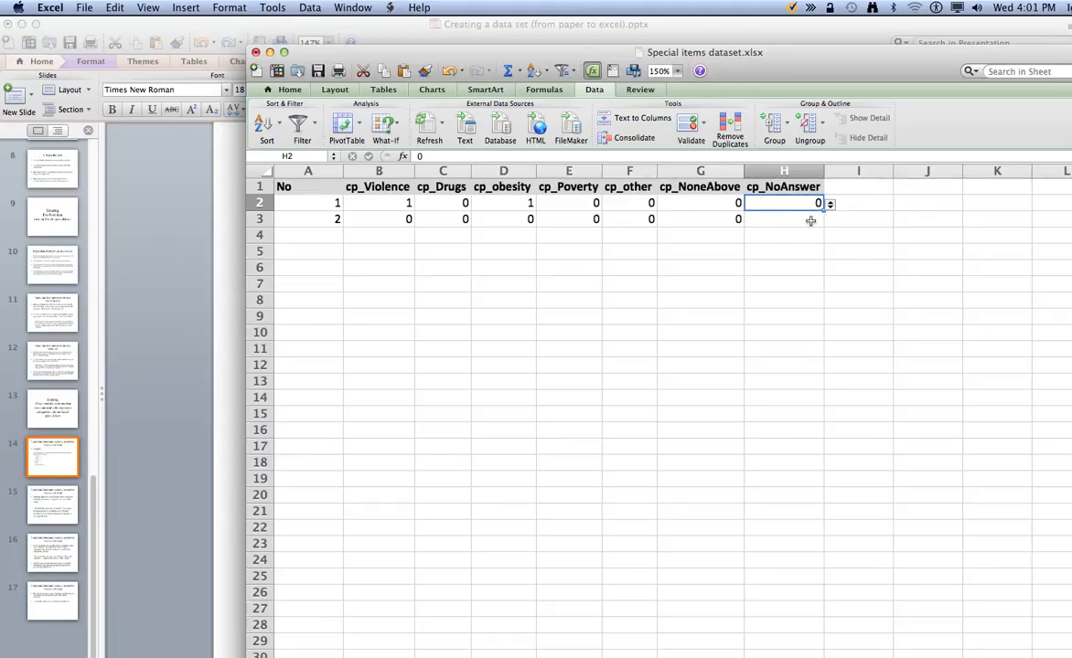
{"action": "key", "text": "Return"}
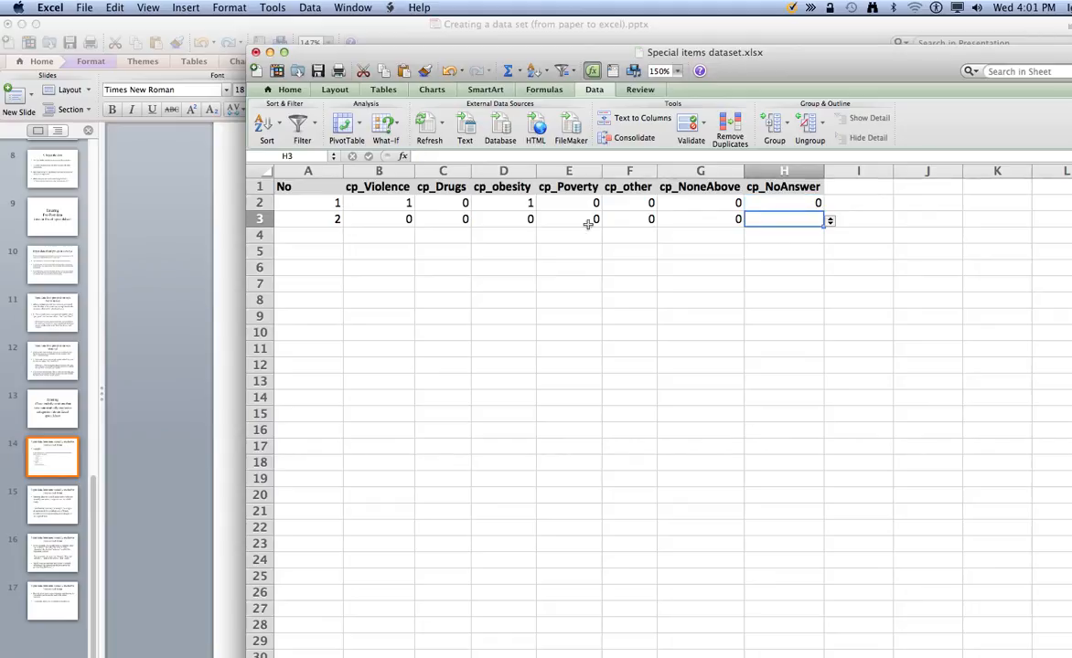
Step: Enter 1 for cp_NoAnswer in row 3
{"action": "type", "text": "1"}
{"action": "key", "text": "Return"}
{"action": "left_click", "coordinate": [838, 221]}
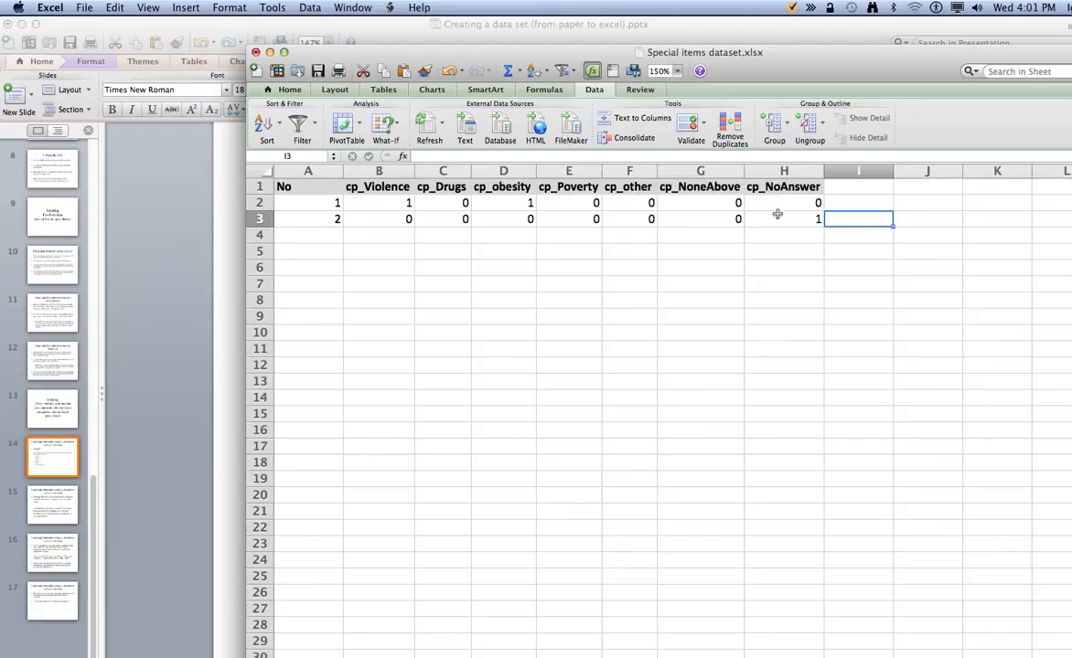
Step: Review the first respondent's codes in row 2 and switch to PowerPoint to examine the check-all-that-apply social problems question
{"action": "left_click", "coordinate": [393, 202]}
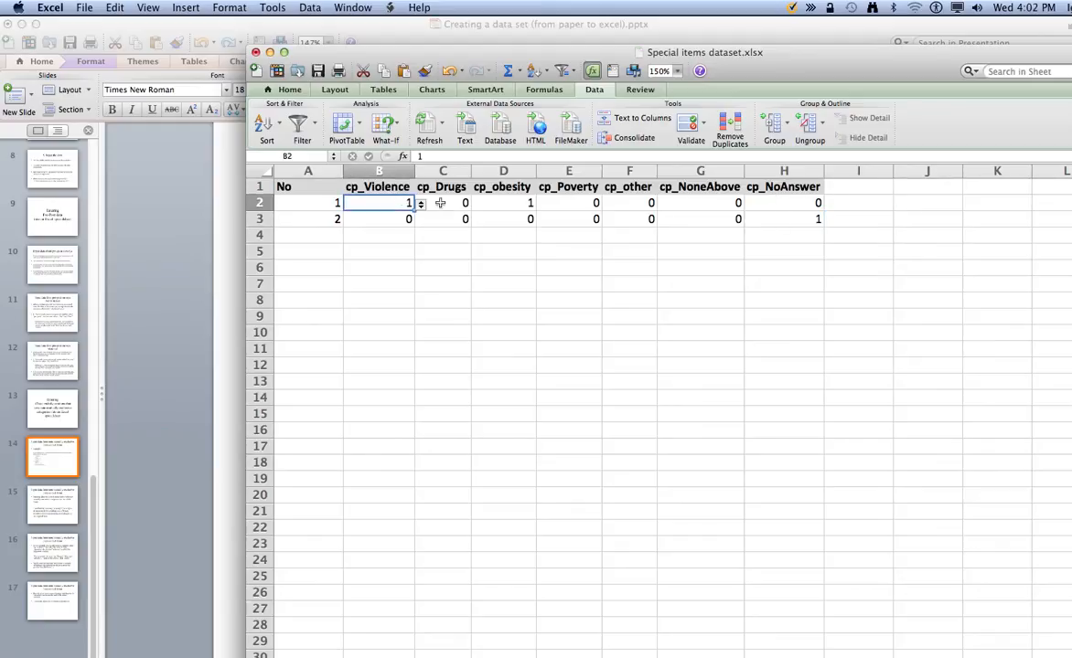
{"action": "left_click", "coordinate": [498, 202]}
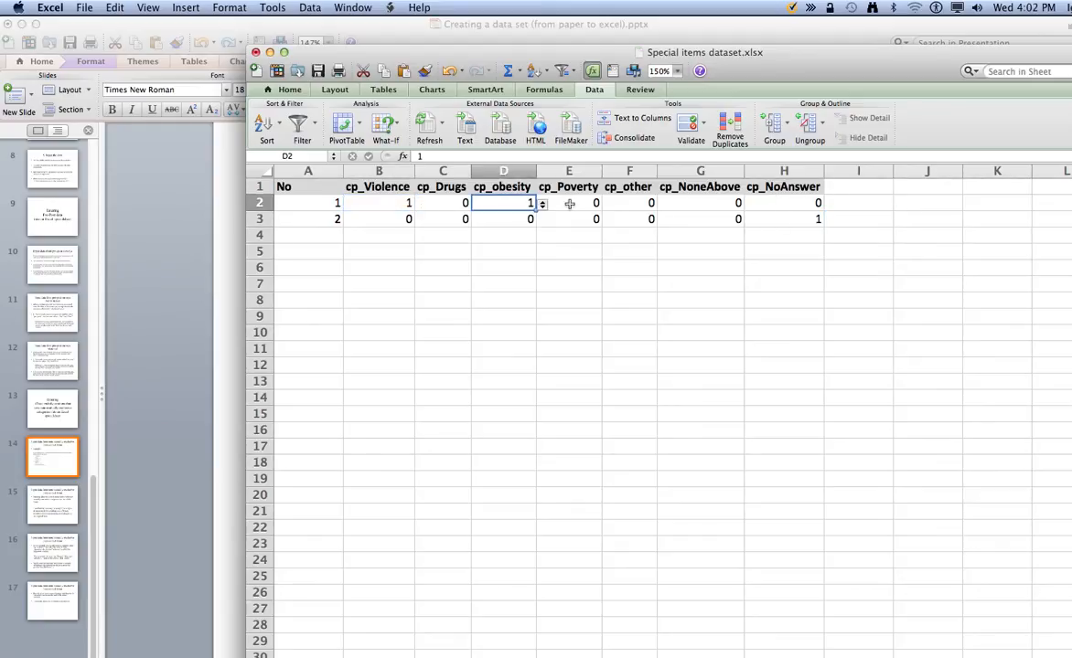
{"action": "left_click", "coordinate": [569, 203]}
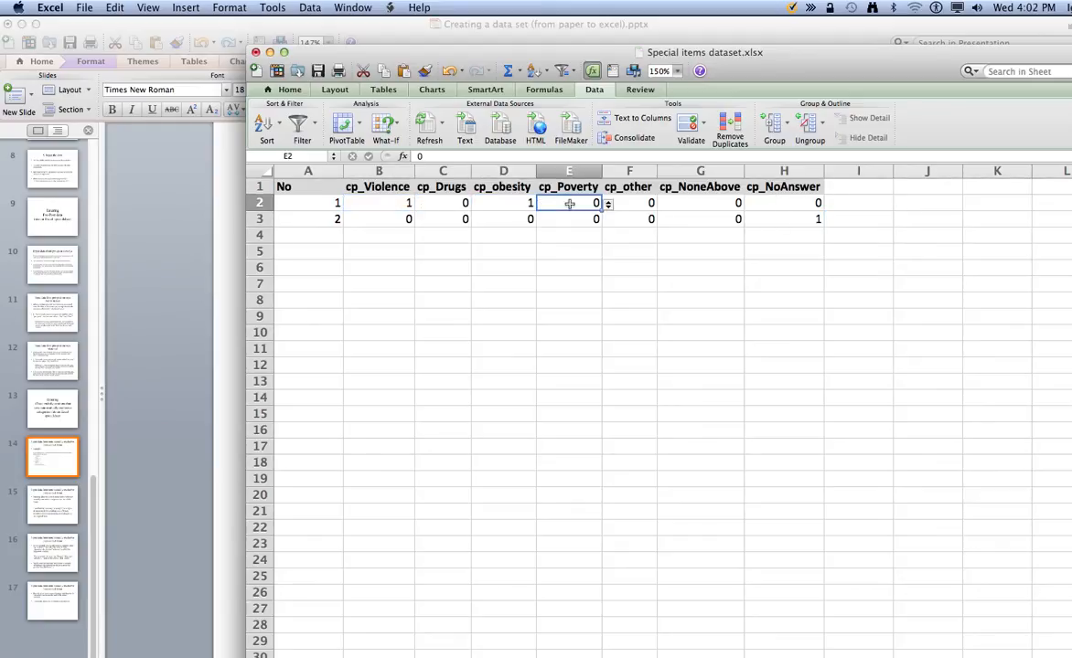
{"action": "left_click", "coordinate": [299, 205]}
{"action": "left_click", "coordinate": [48, 461]}
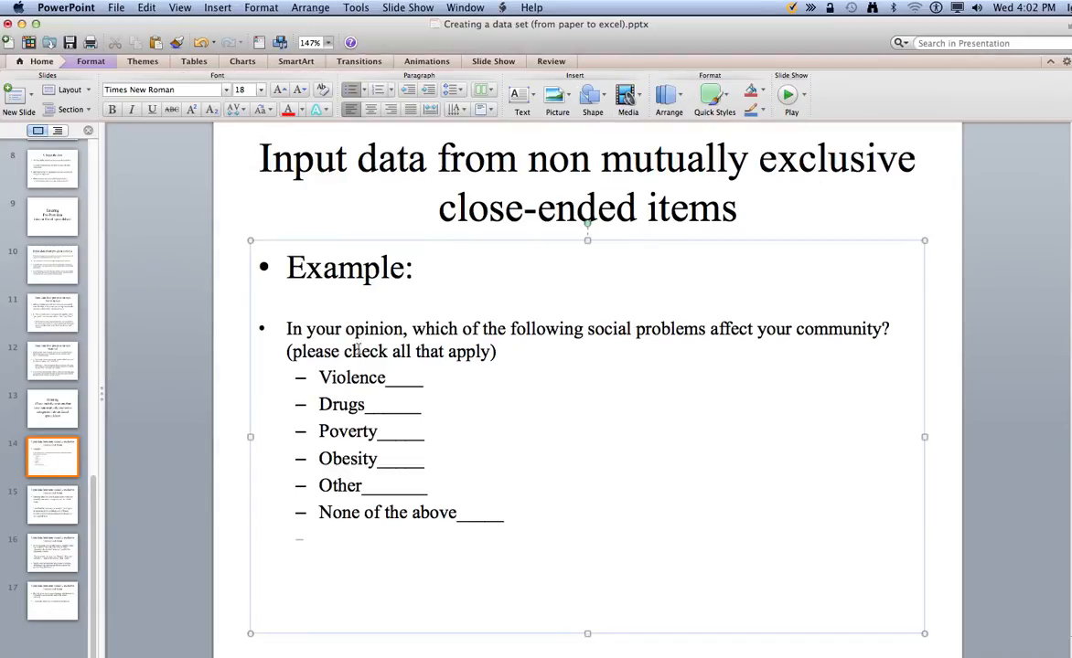
{"action": "left_click", "coordinate": [414, 269]}
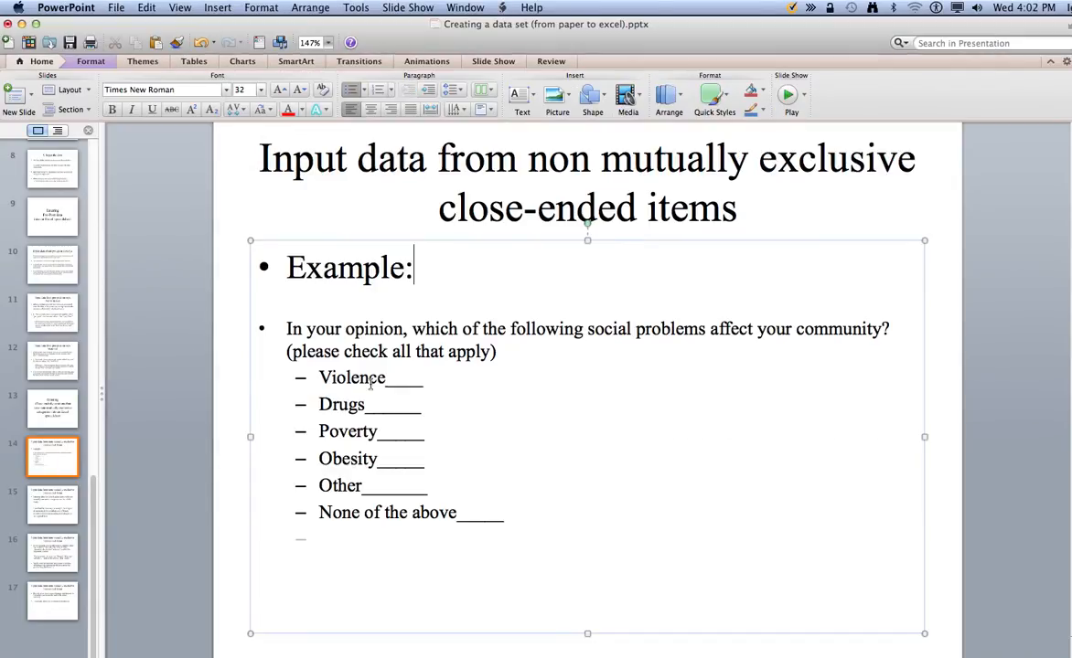